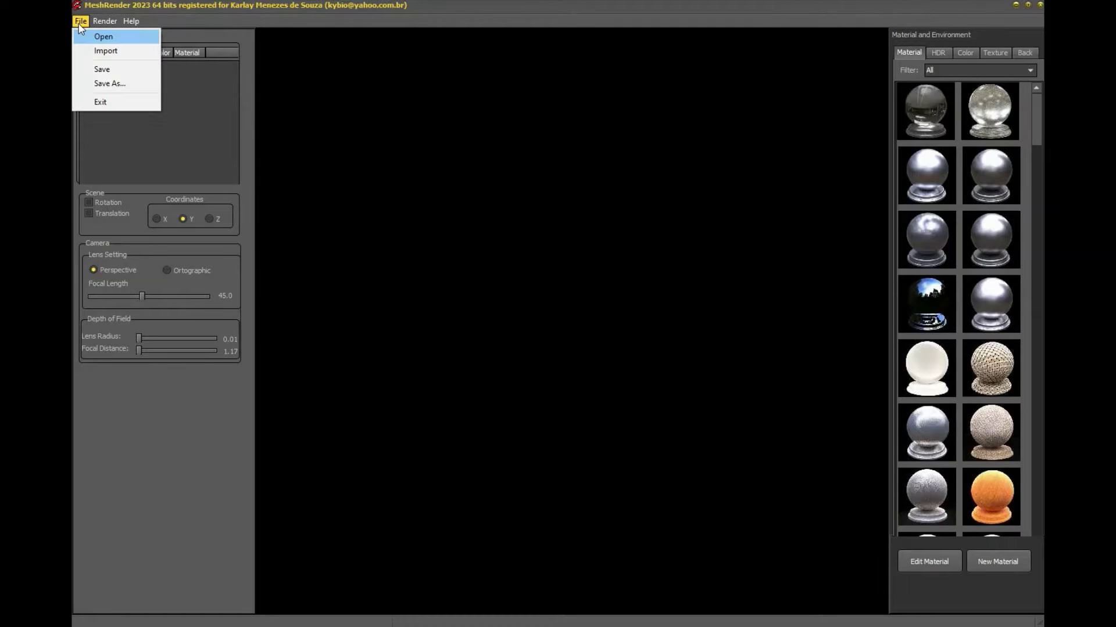
- Open the frog creature's Meshrender scene file from the SAPO folder
left_click(103, 37)
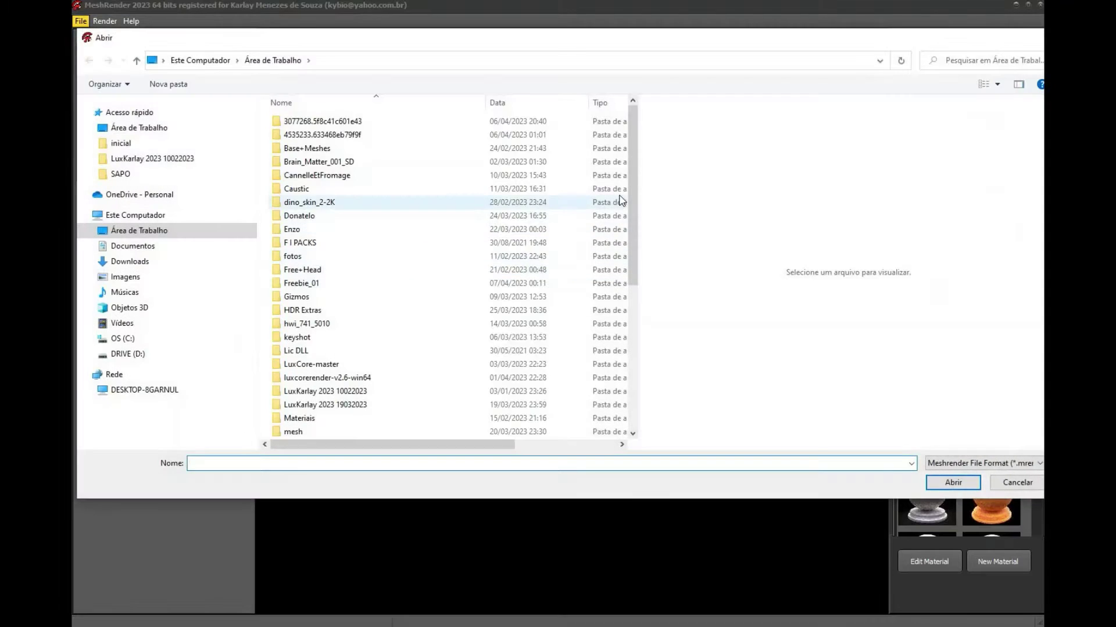
left_click_drag(633, 259, 637, 401)
left_click(317, 432)
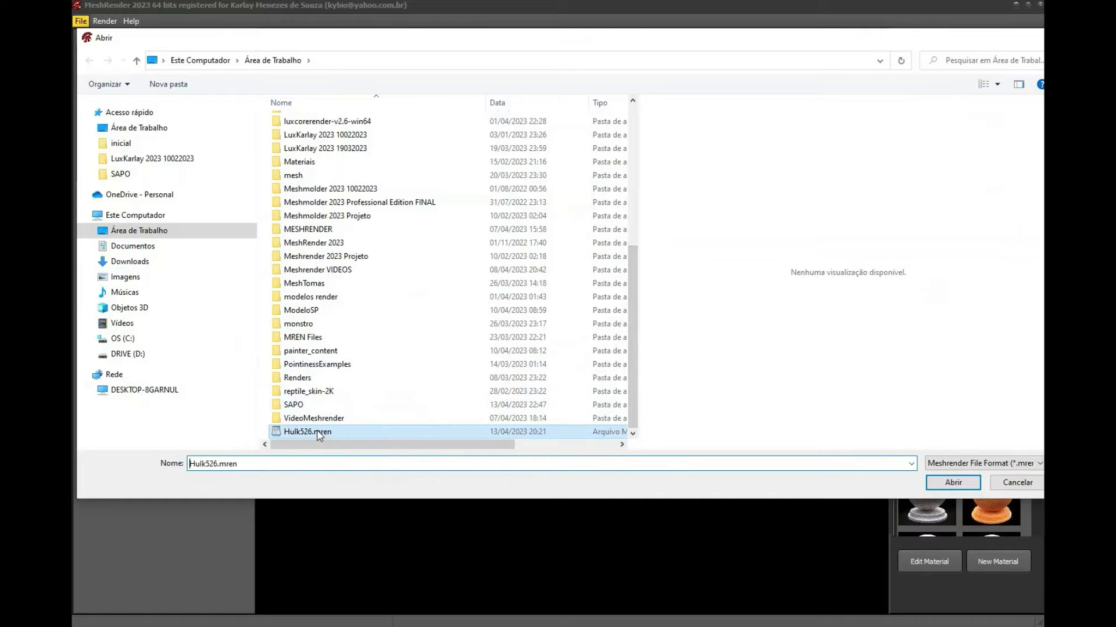
left_click(120, 174)
left_click(289, 160)
left_click(953, 482)
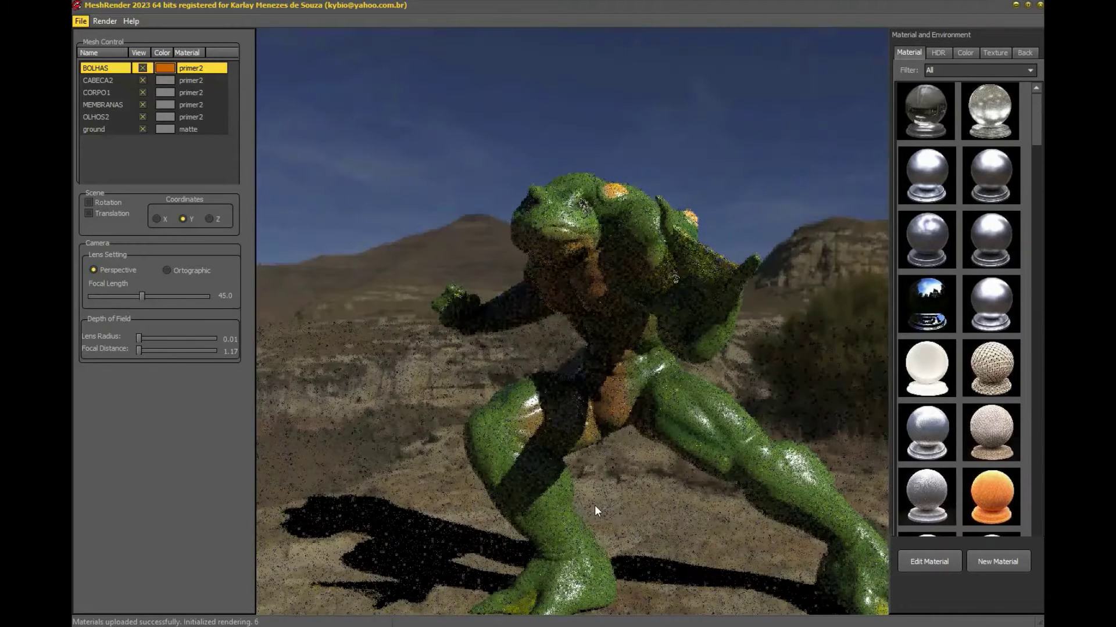
- Turn the whole frog scene with scene rotation so its face and outstretched webbed hand point towards the camera
left_click_drag(651, 449, 516, 317)
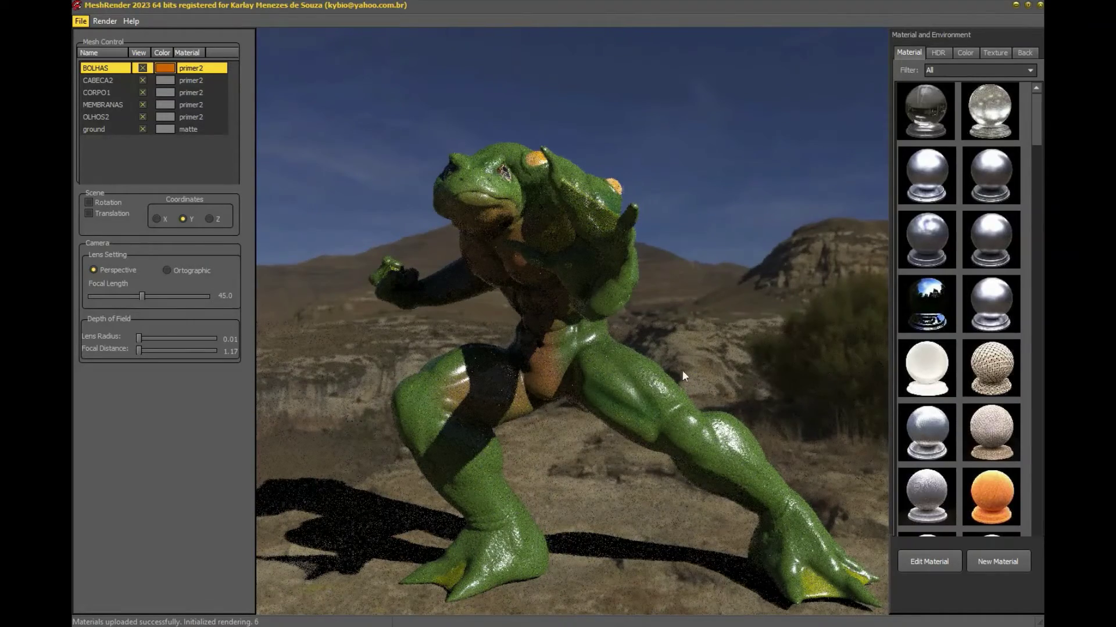
left_click(107, 201)
left_click_drag(436, 329, 430, 381)
left_click_drag(340, 359, 542, 423)
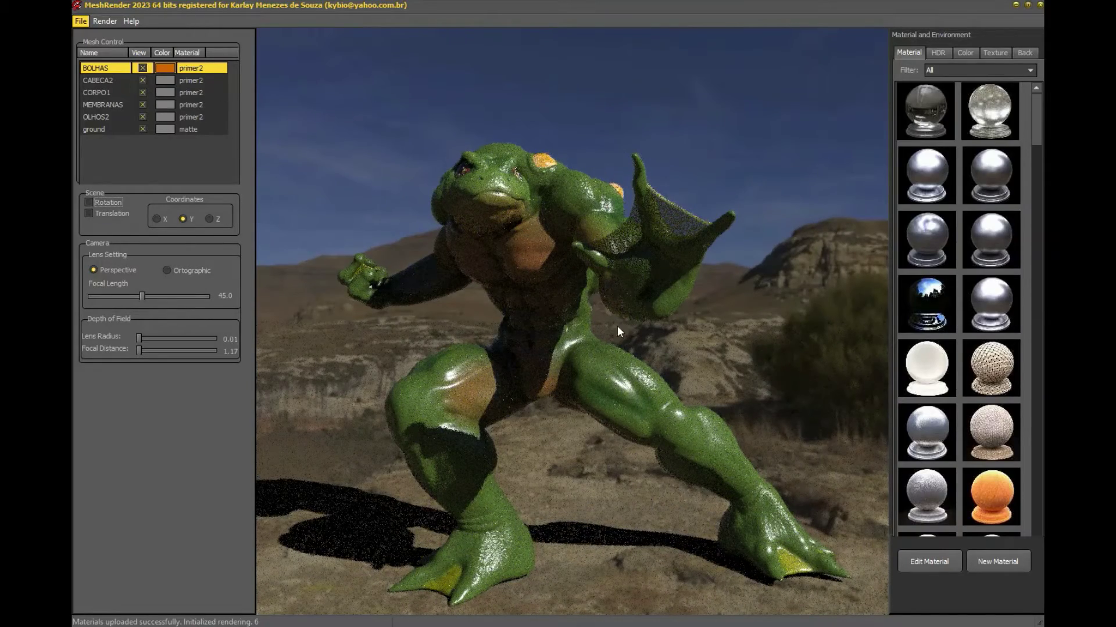
- Light the scene with the underground parking garage HDR environment and rotate that environment to -3.5
left_click(944, 55)
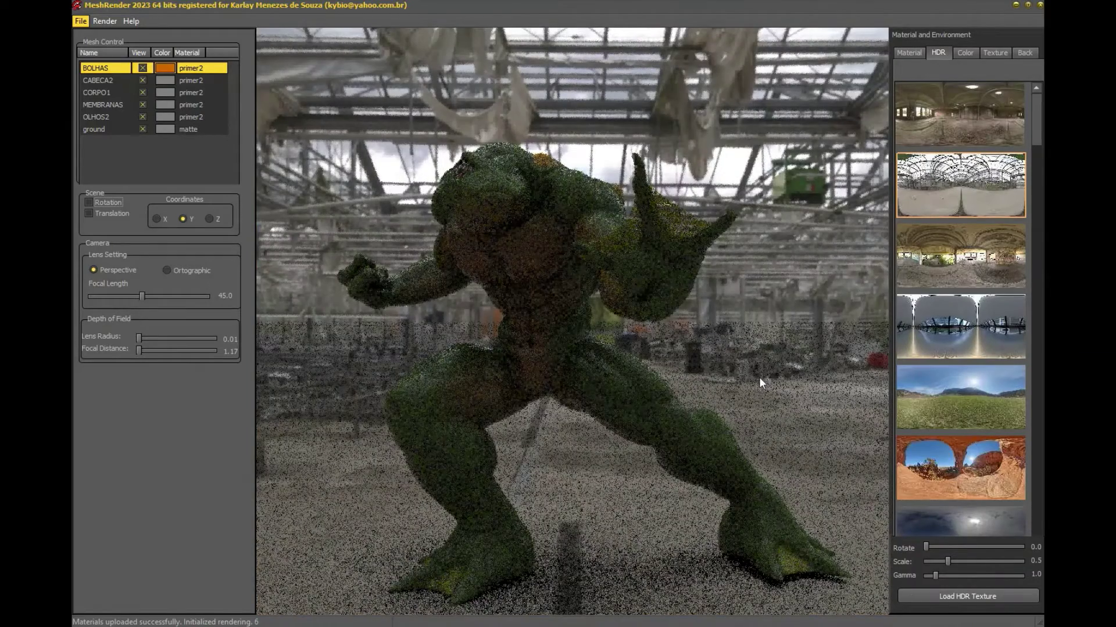
left_click(946, 334)
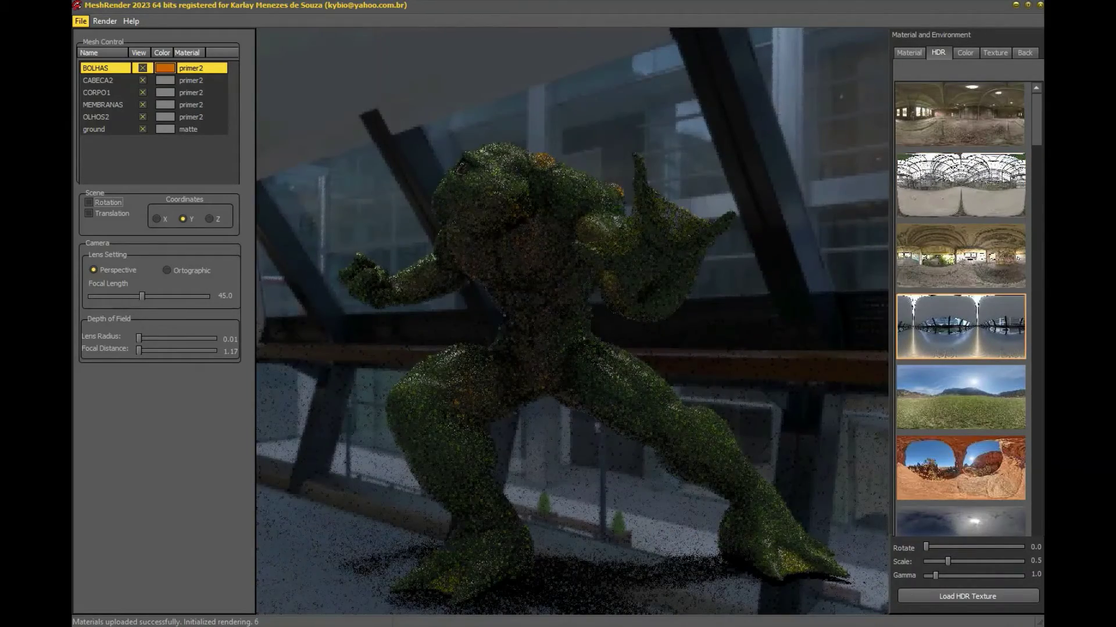
left_click_drag(1037, 126, 1036, 355)
left_click(977, 249)
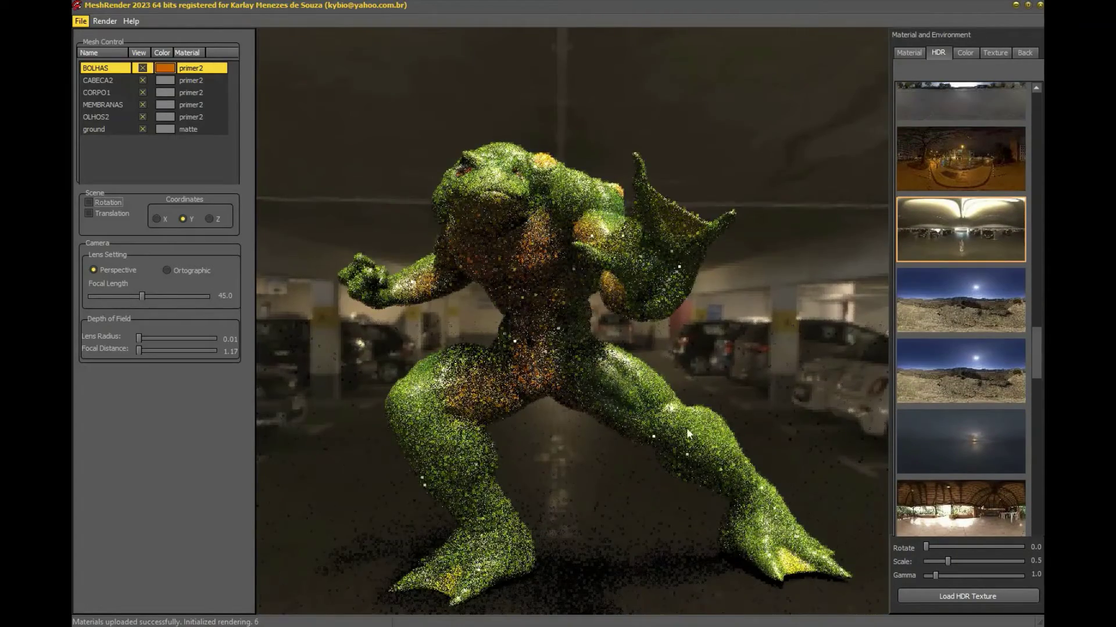
left_click_drag(926, 545, 983, 549)
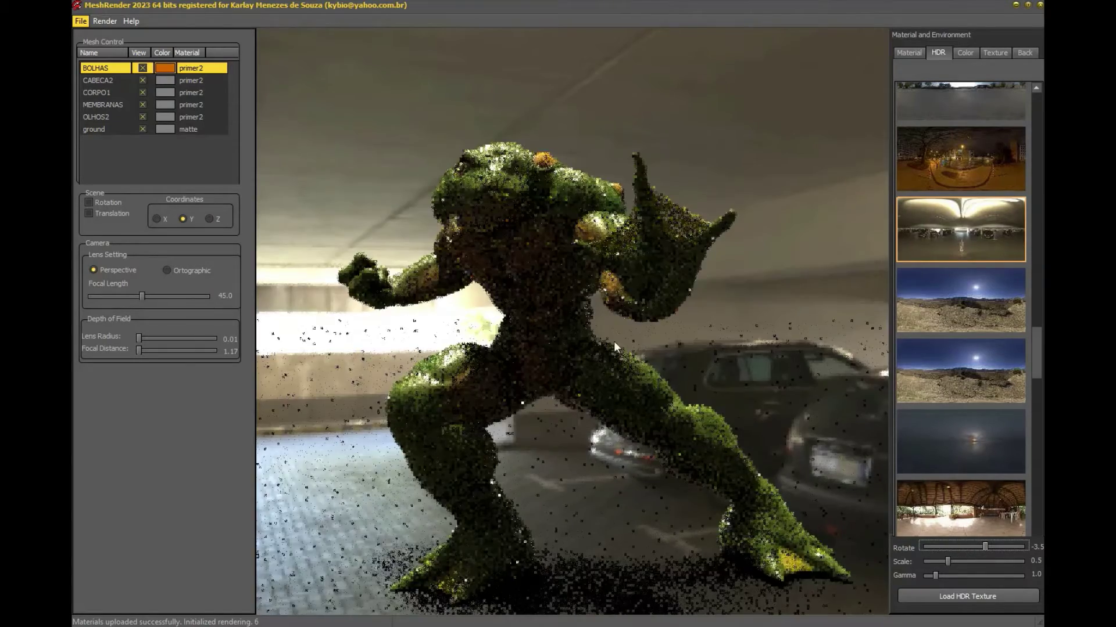
scroll(607, 303, "up", 5)
left_click_drag(614, 297, 545, 356)
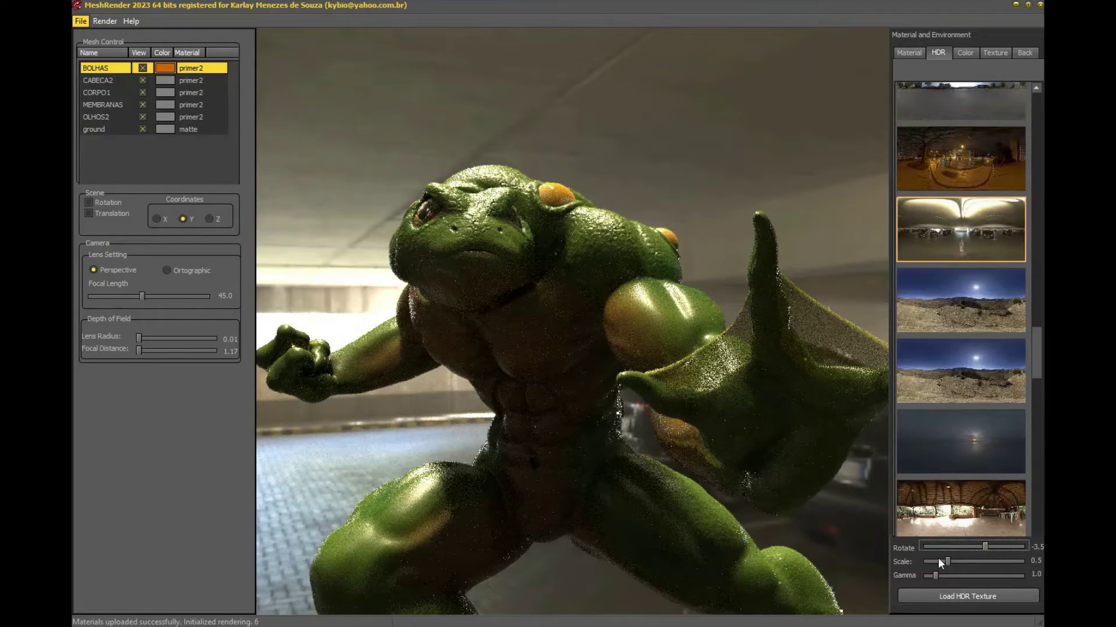
mouse_move(947, 561)
left_mouse_down()
mouse_move(985, 562)
mouse_move(930, 563)
mouse_move(947, 563)
left_mouse_up()
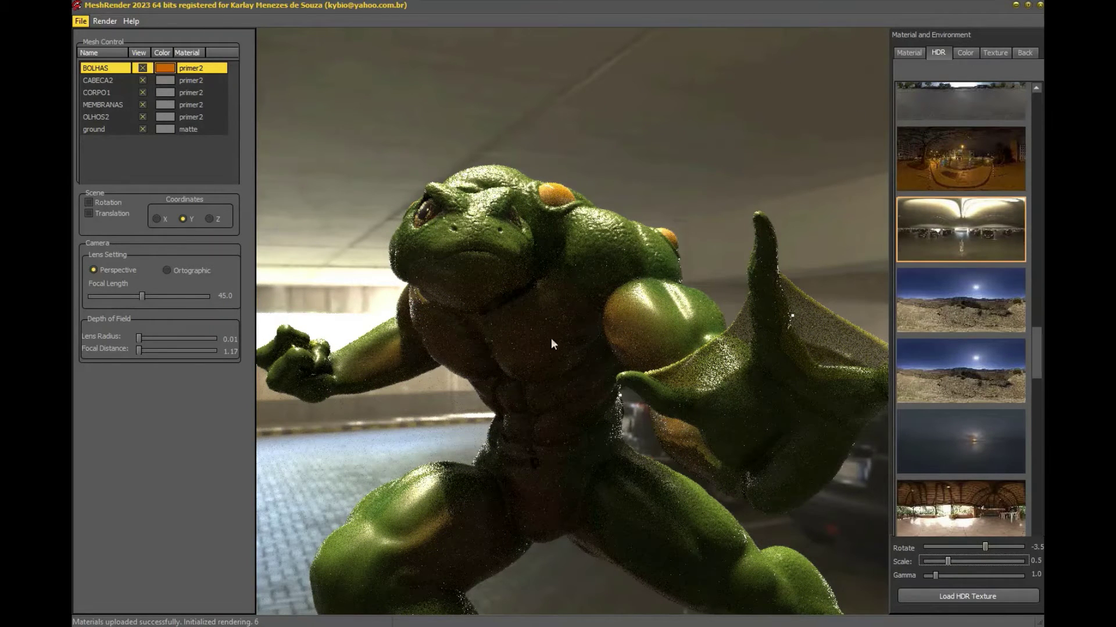
- Select the frog's body mesh CORPO1 and examine its colour options and material maps
left_click(602, 253)
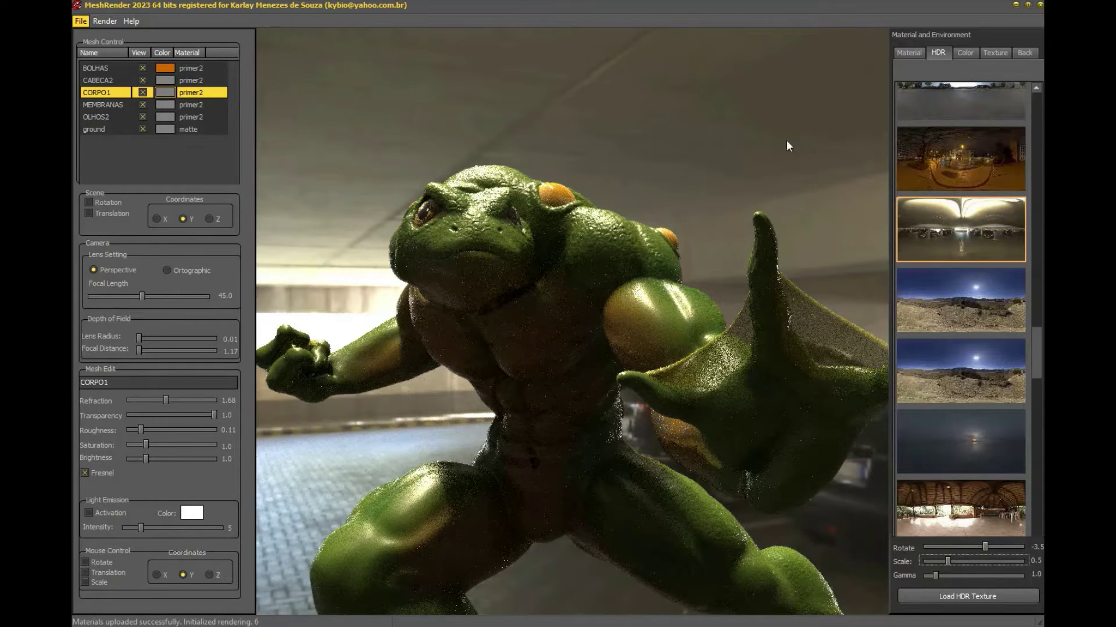
left_click(967, 53)
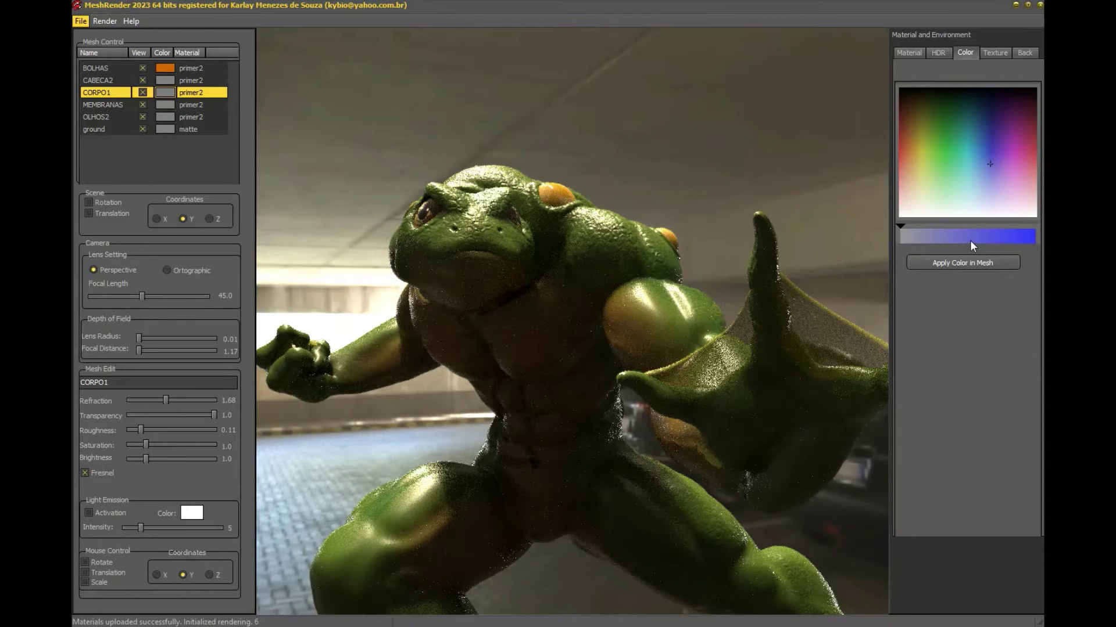
left_click(912, 54)
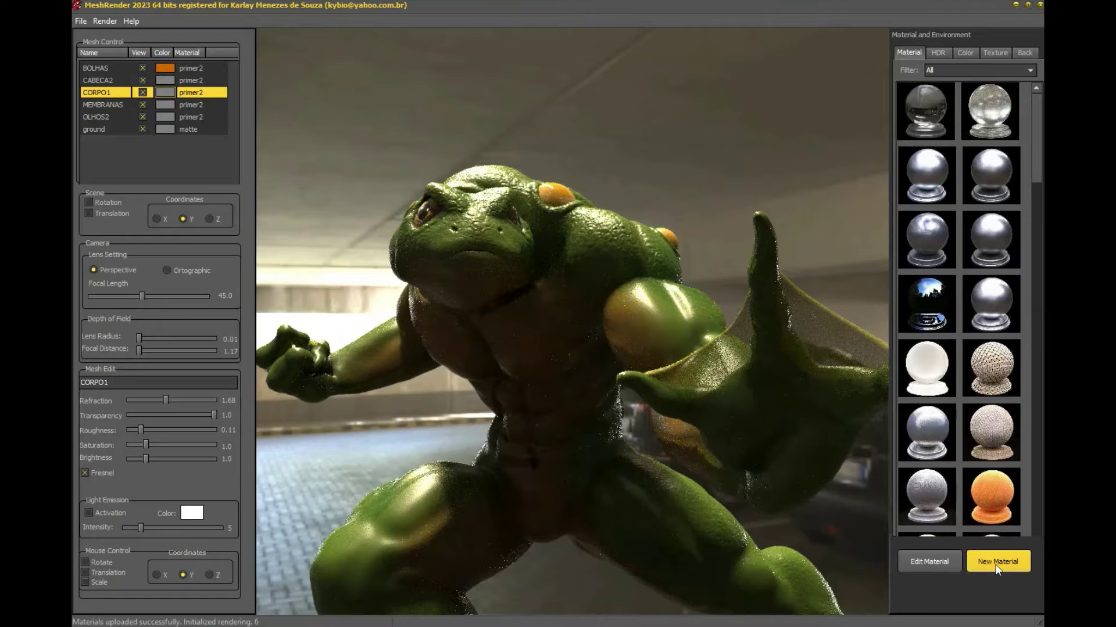
left_click(933, 568)
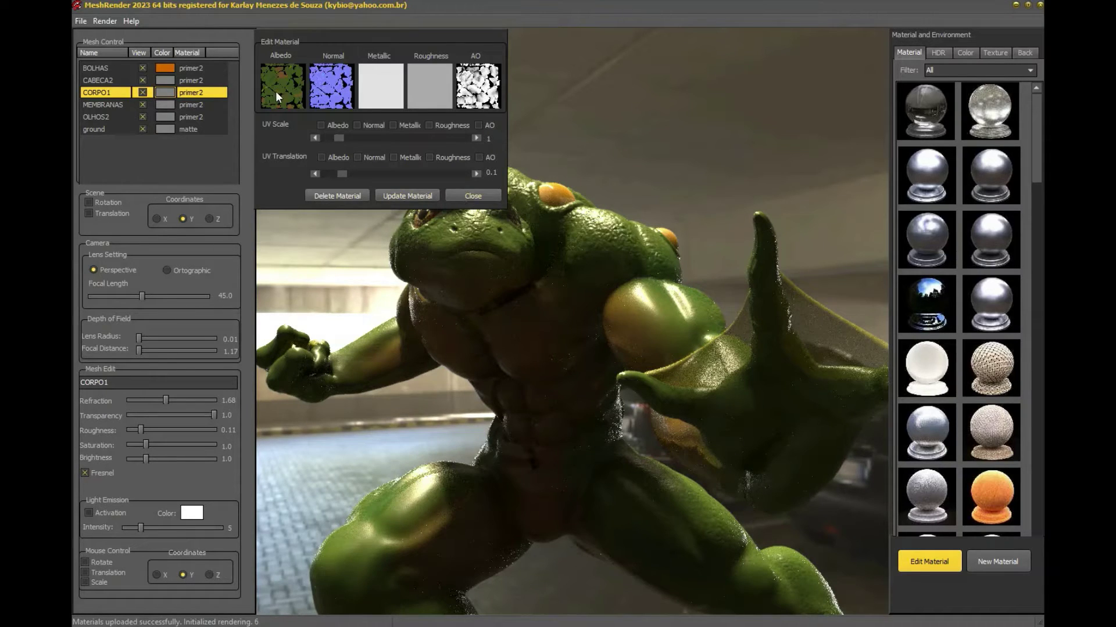
left_click(473, 196)
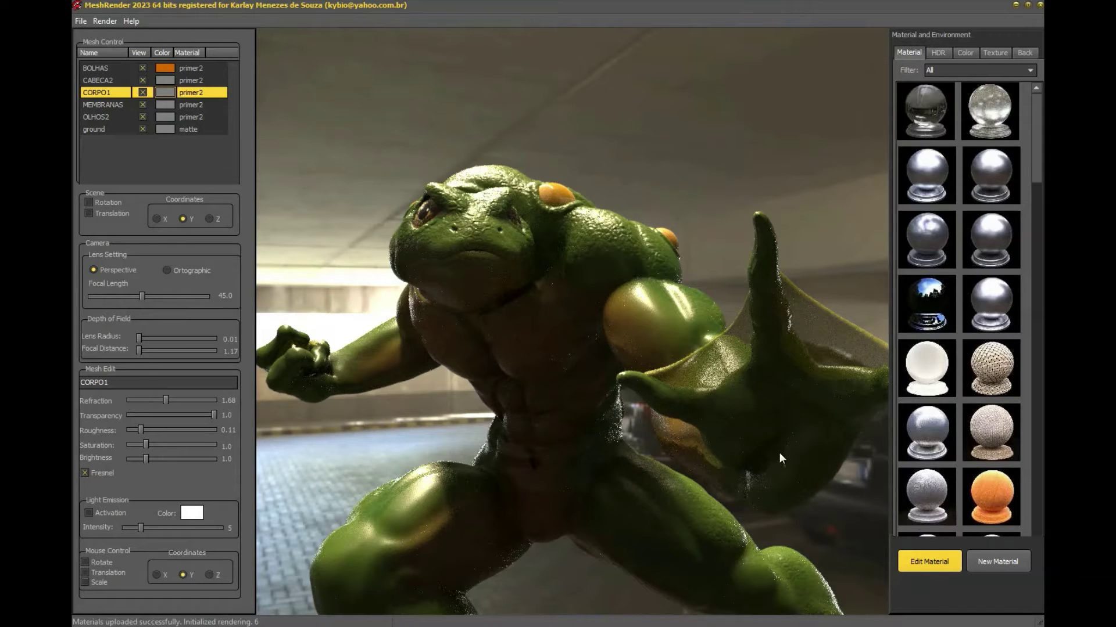
- Start a new material named Skin with its type set to Organic
left_click(997, 561)
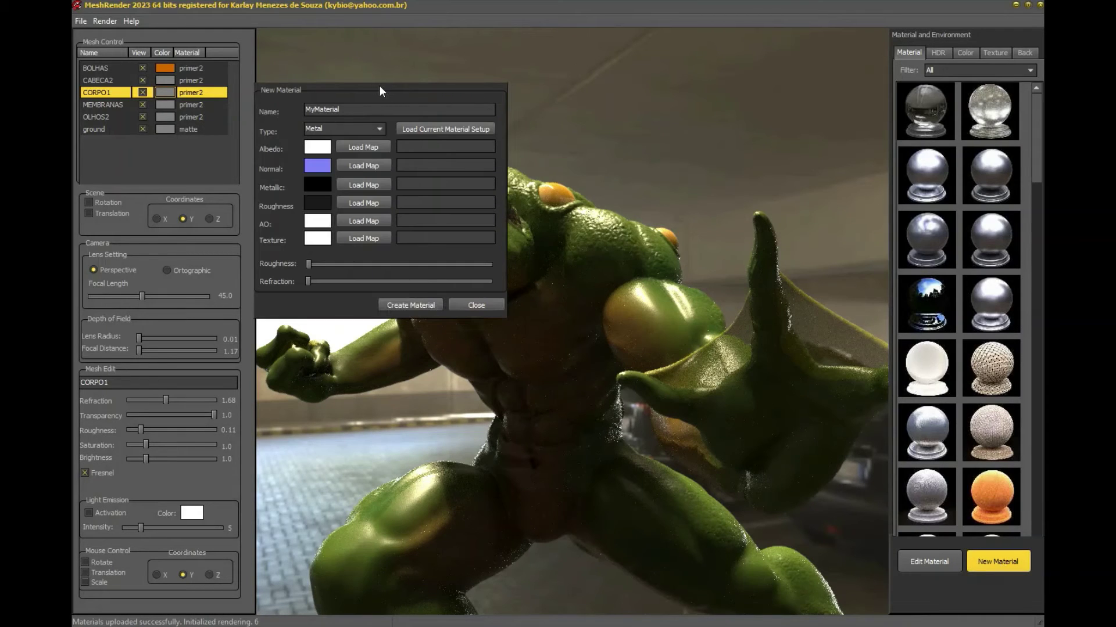
double_click(349, 109)
type("Skin")
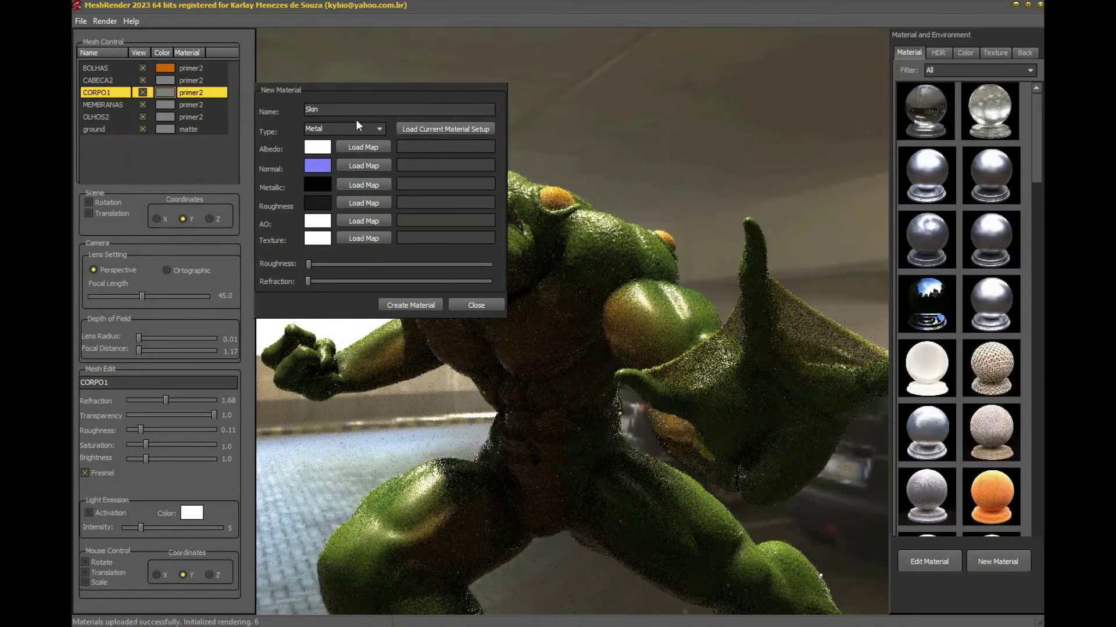
left_click(379, 128)
left_click(325, 164)
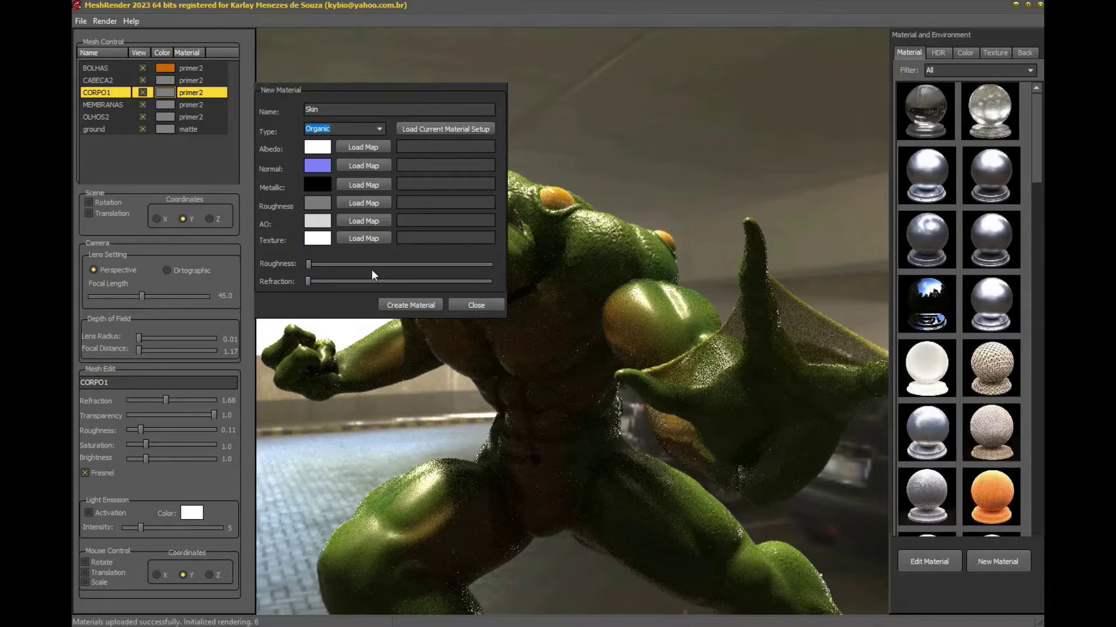
- Set the Skin material's albedo to a light green custom colour
left_click(318, 150)
left_click(500, 329)
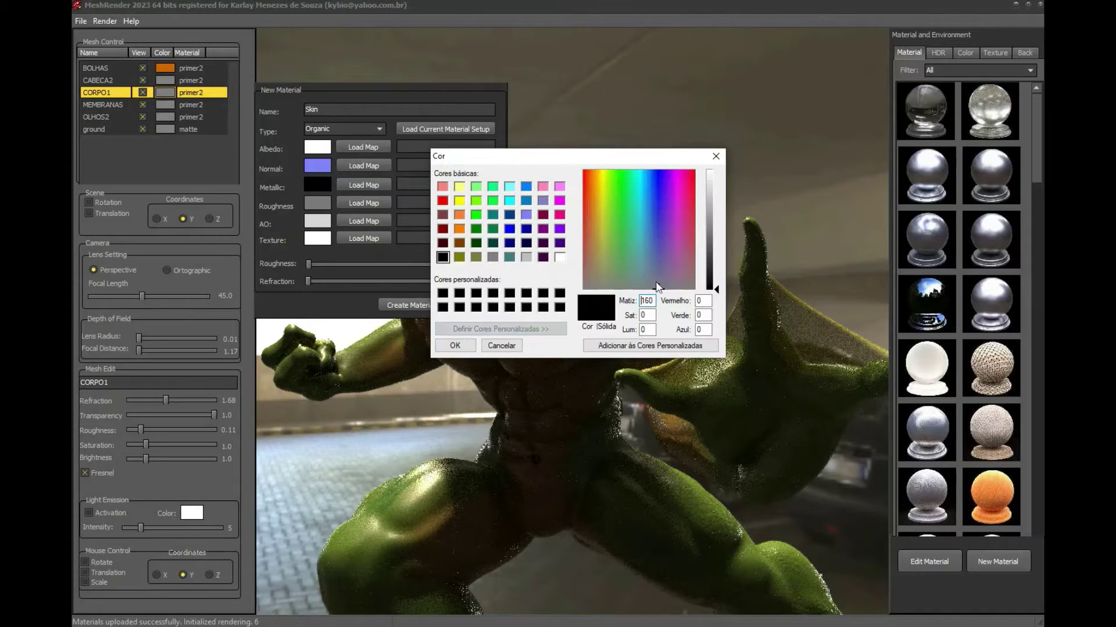
left_click(611, 244)
left_click_drag(716, 247, 716, 218)
left_click(455, 346)
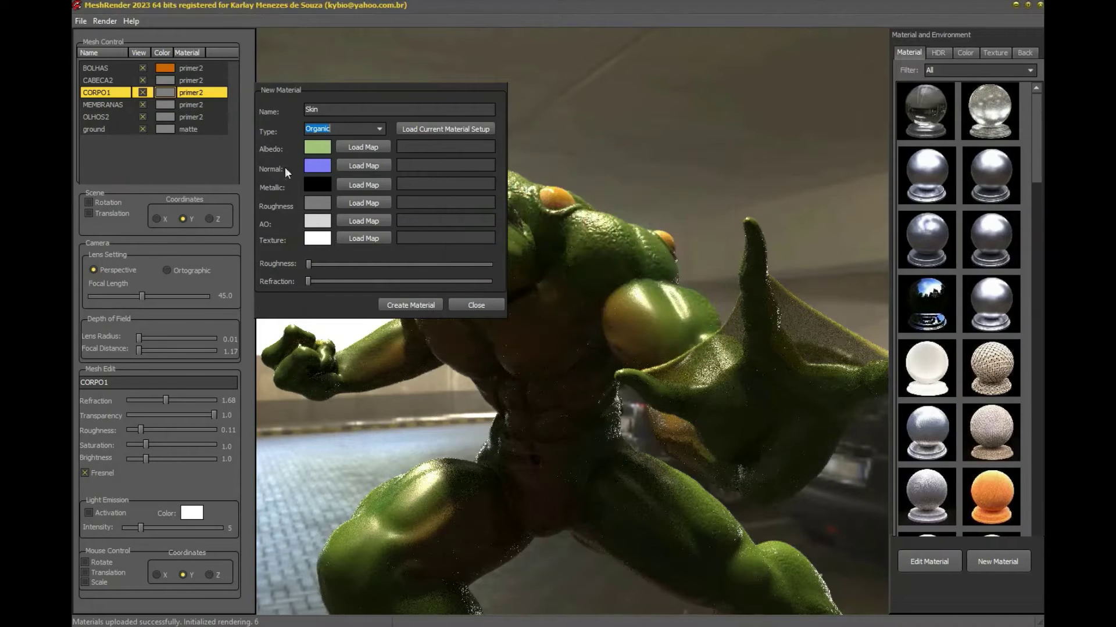
- Raise the Skin material's roughness slightly, set its refraction to mid-range, and create the material
left_click_drag(306, 268, 379, 281)
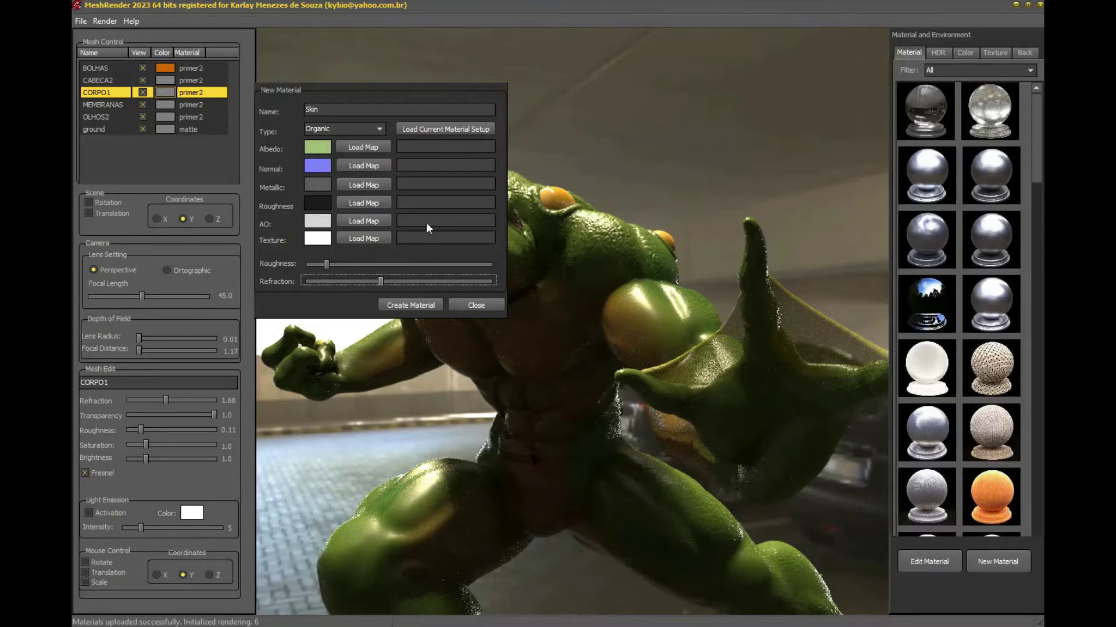
left_click(412, 306)
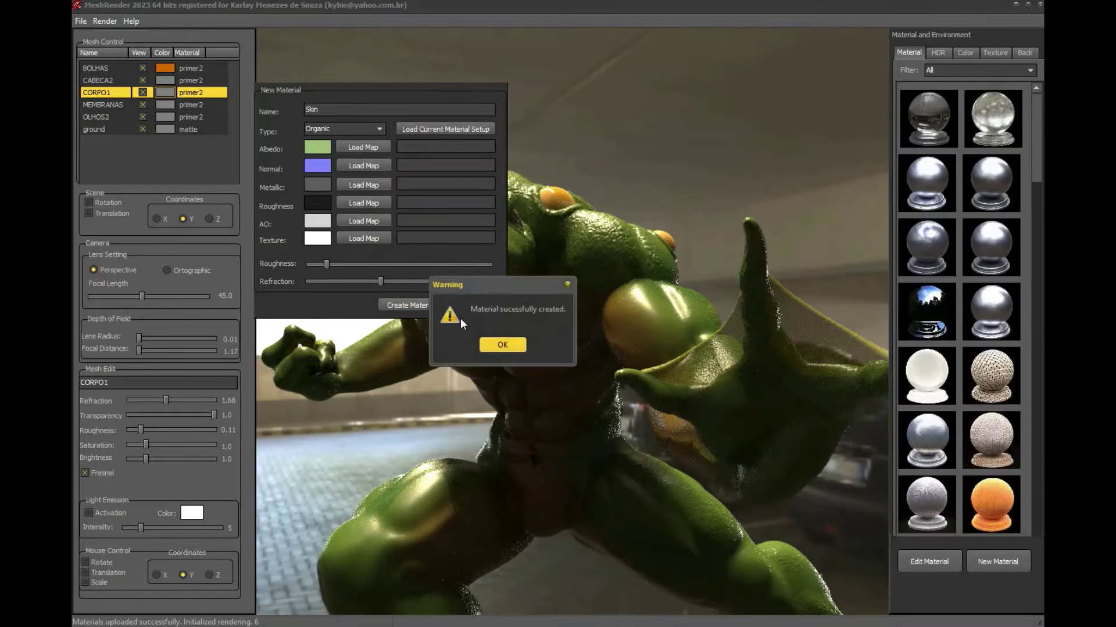
left_click(504, 347)
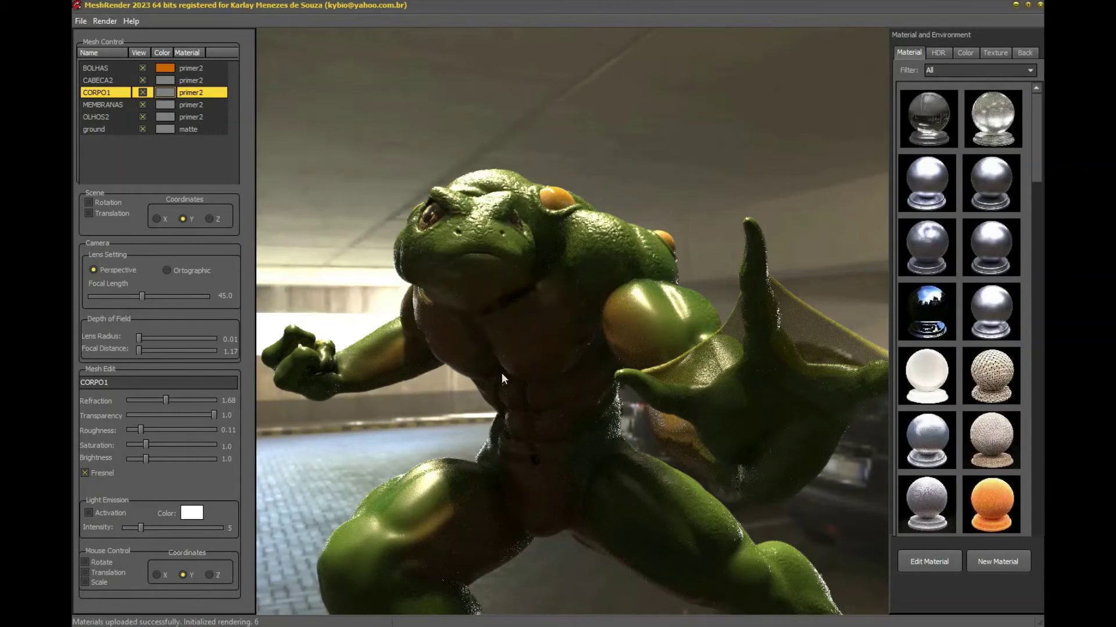
- Apply the light green Skin material to the CORPO1 body mesh
left_click_drag(1034, 131, 1037, 378)
mouse_move(989, 377)
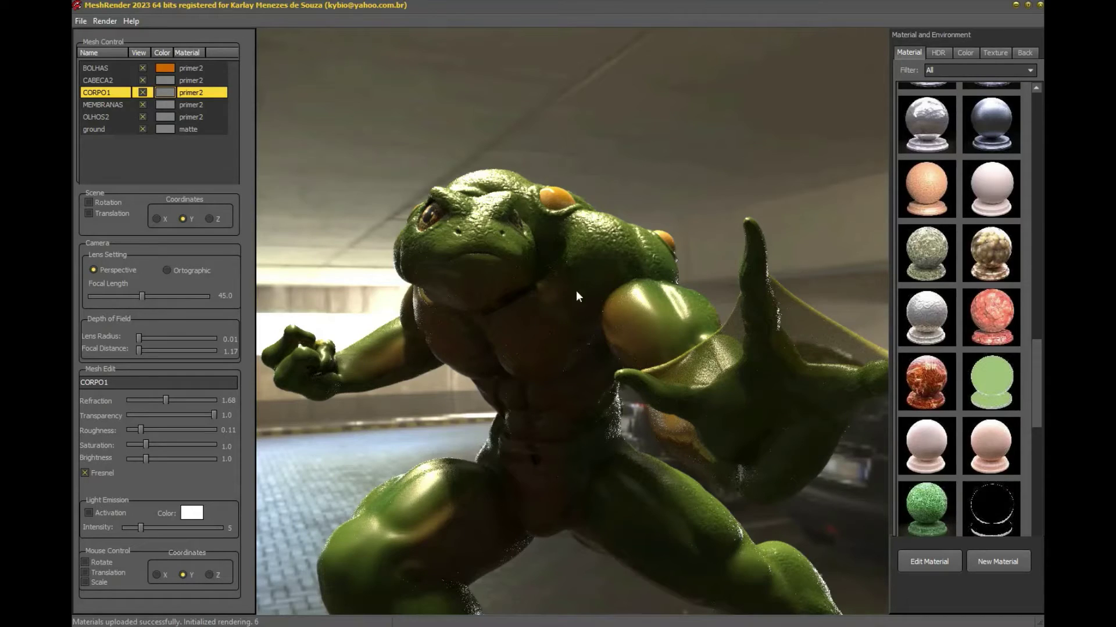
left_click(991, 393)
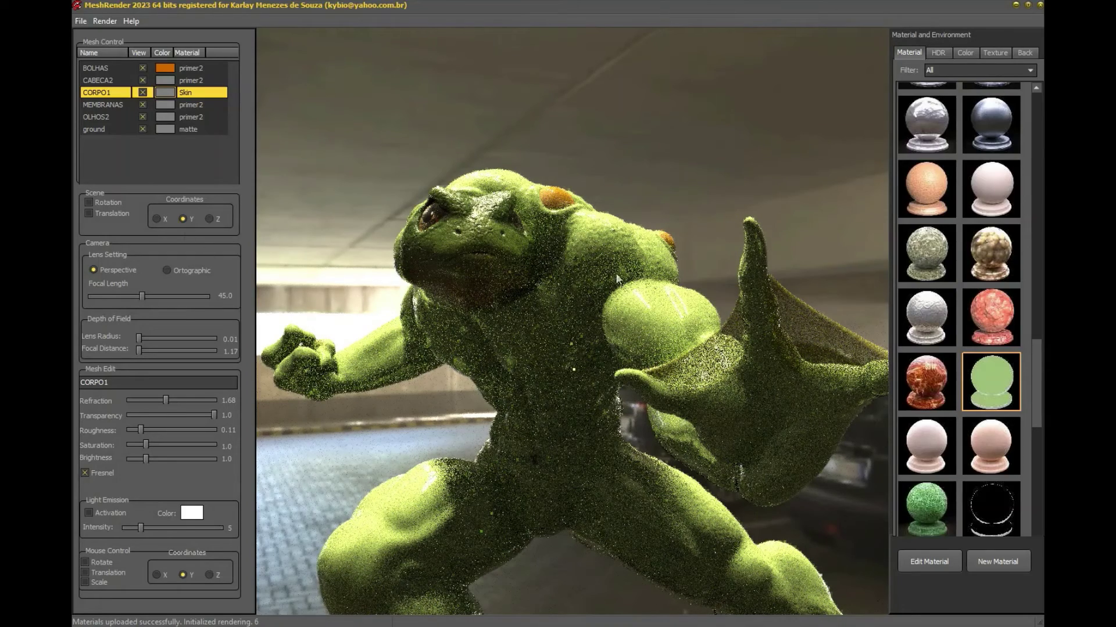
- Enable scene rotation, turn the frog to another side, and light it with the cloudy grass field HDR
left_click(102, 201)
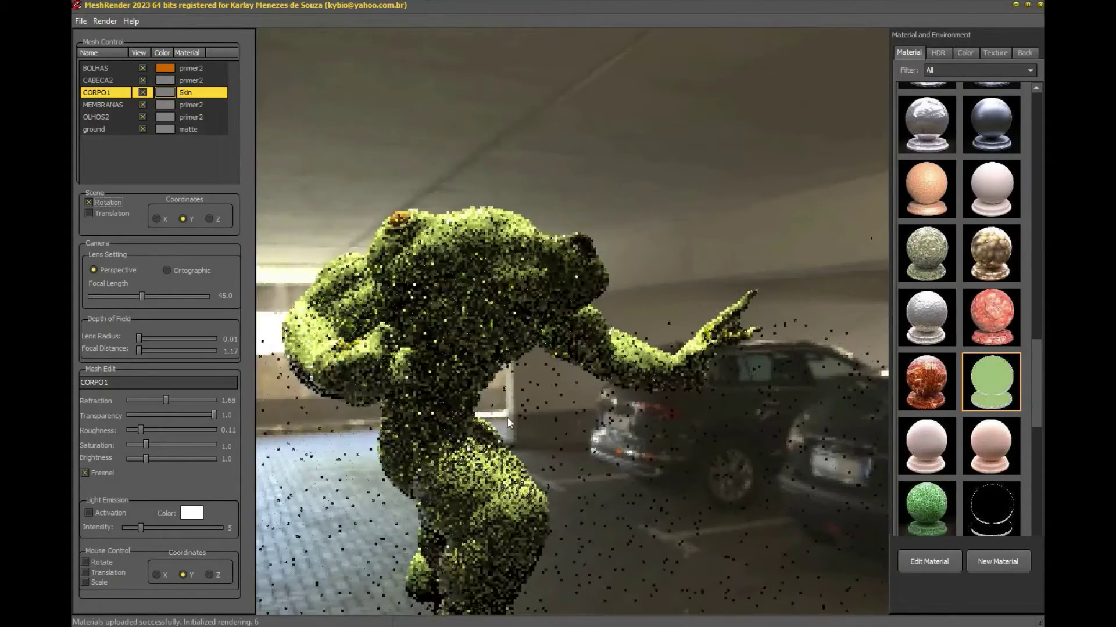
left_click(937, 52)
left_click_drag(1036, 329, 1037, 416)
left_click(930, 291)
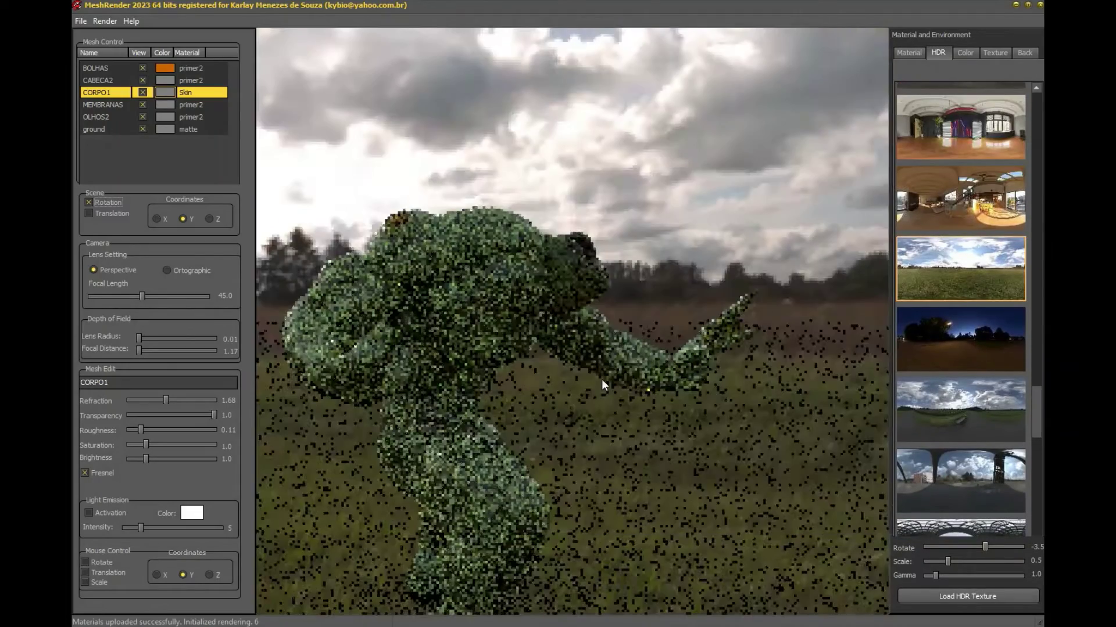
left_click_drag(535, 412, 401, 413)
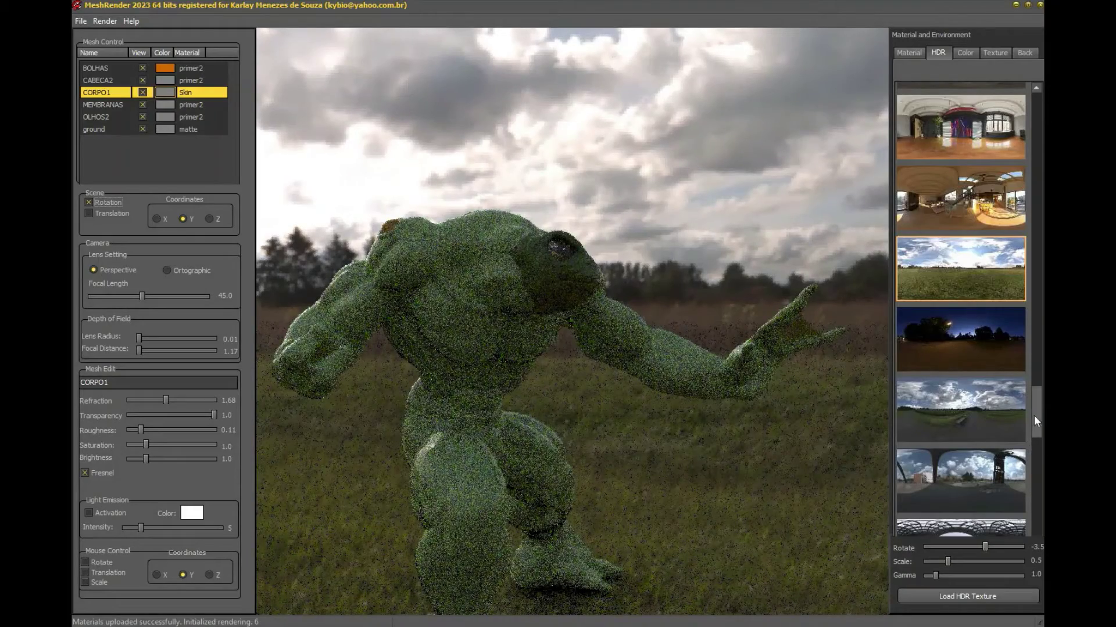
- Turn the frog back towards the camera and replace the environment with the greenhouse HDR
scroll(1034, 425, "up", 10)
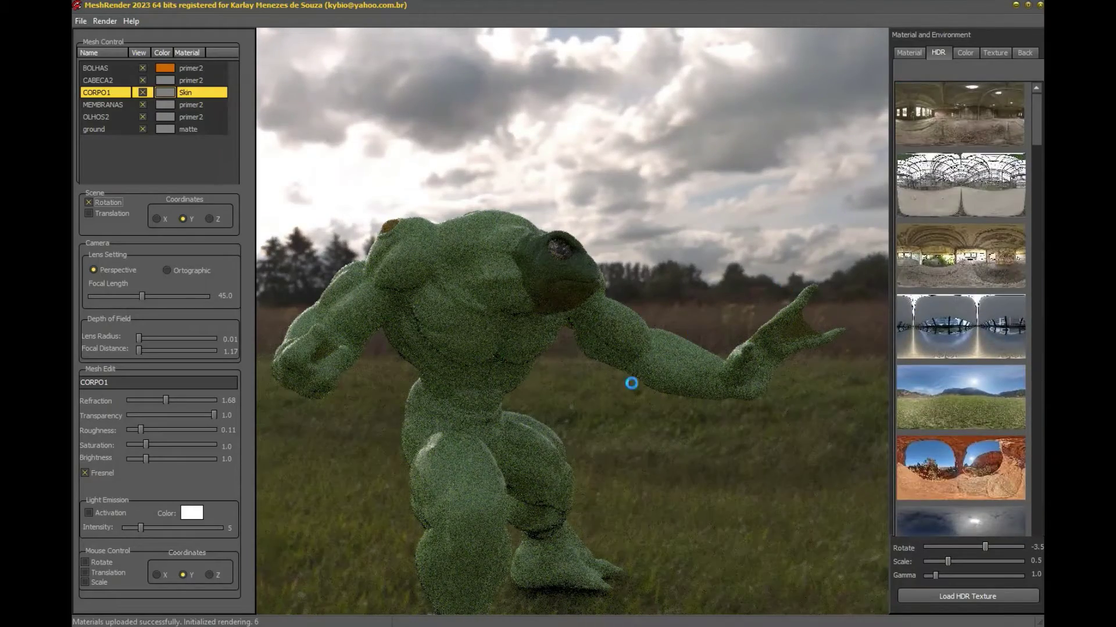
left_click_drag(615, 392, 339, 410)
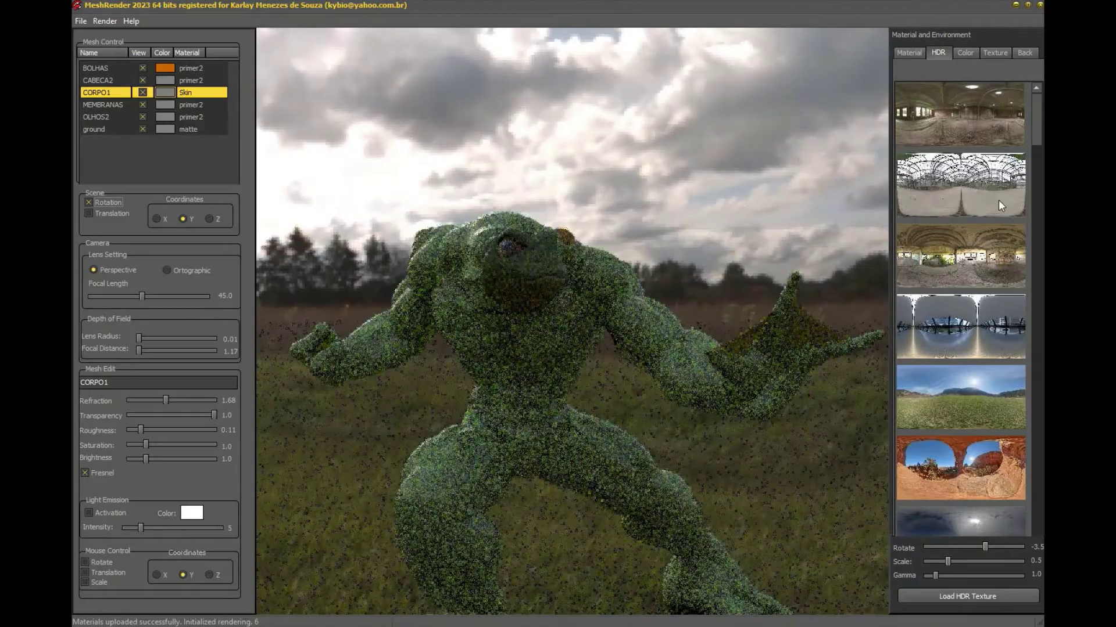
left_click(999, 200)
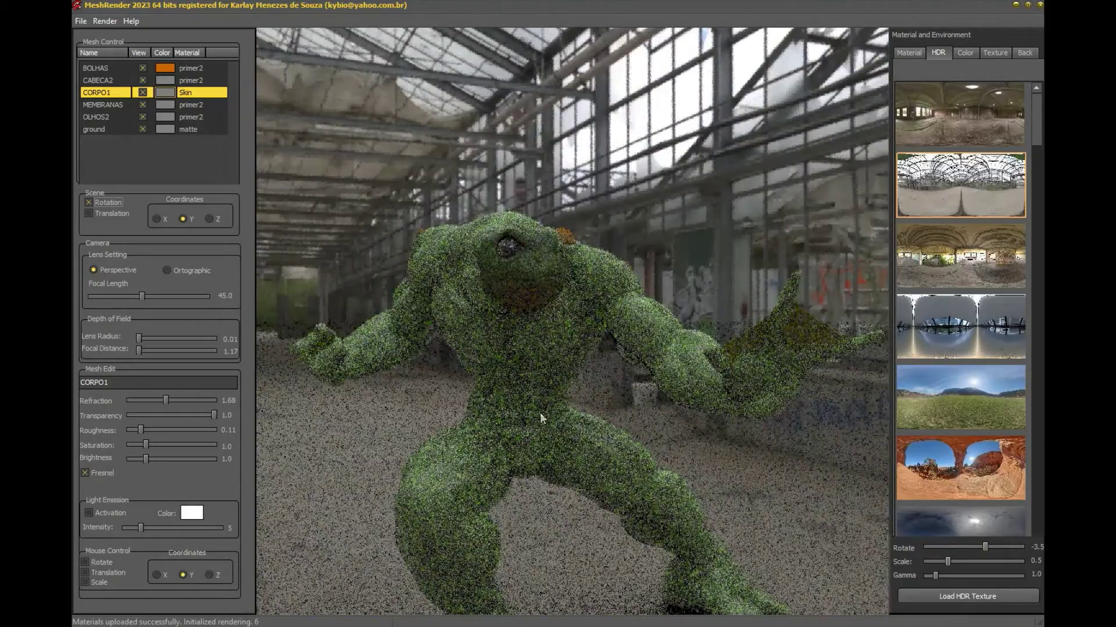
scroll(529, 400, "up", 5)
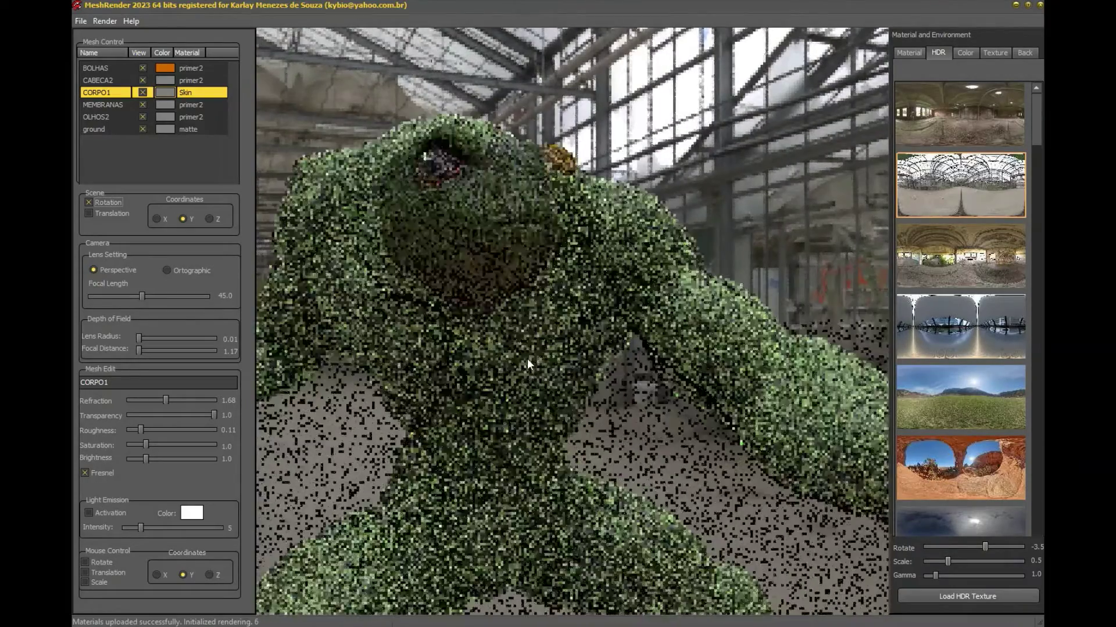
scroll(528, 358, "up", 2)
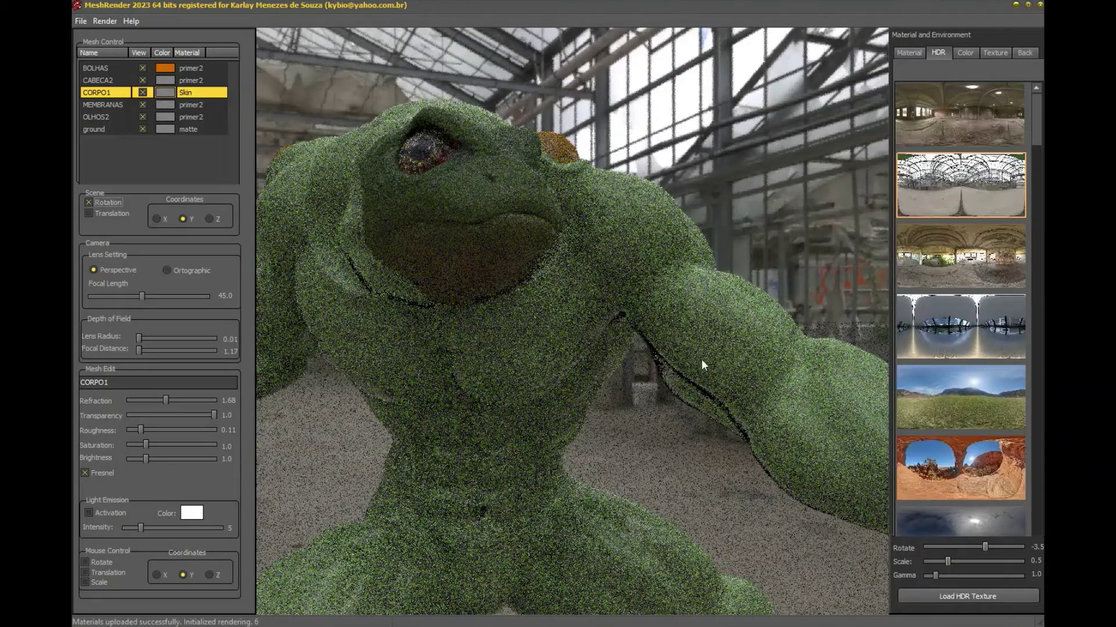
left_click_drag(576, 504, 499, 433)
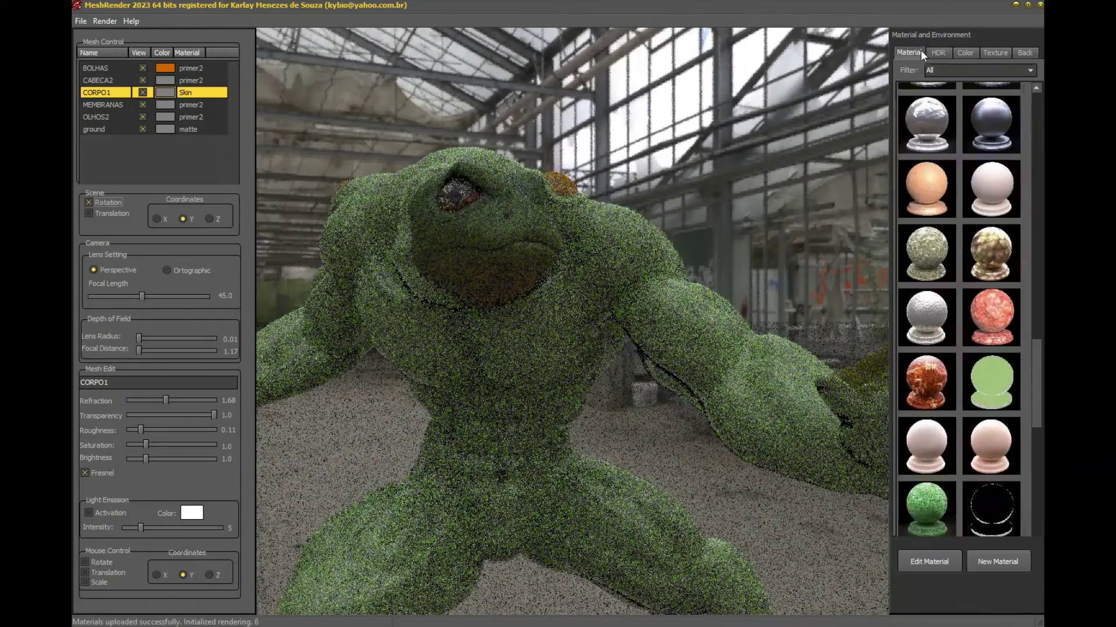
- Lower the CORPO1 mesh's roughness to 0.03, leaving the material editor without changes
left_click(950, 567)
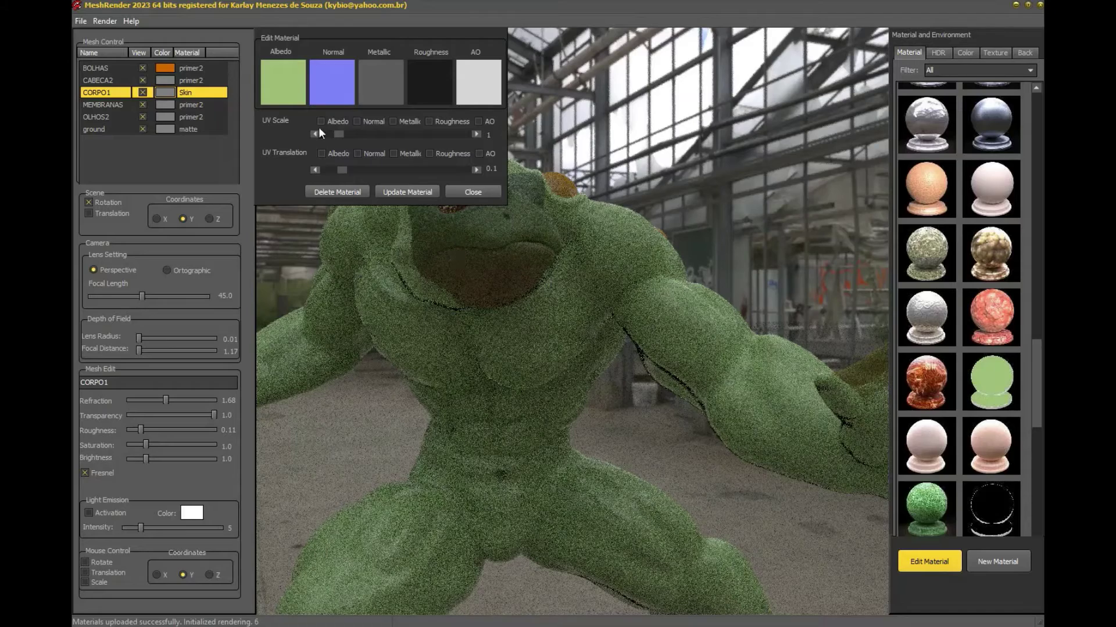
left_click(477, 192)
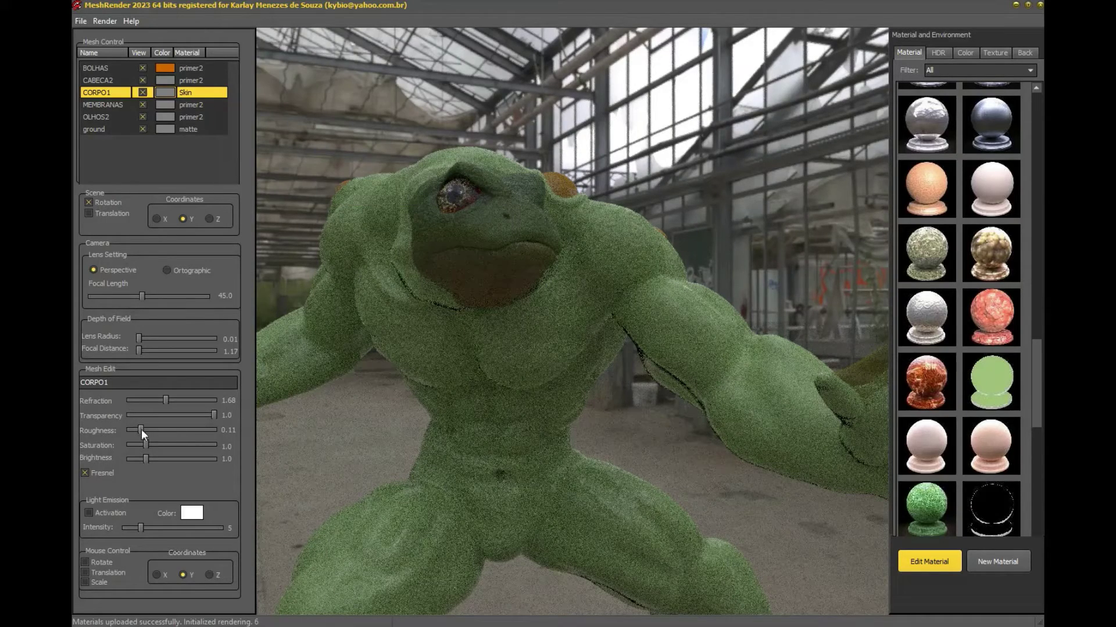
left_click_drag(142, 427, 135, 430)
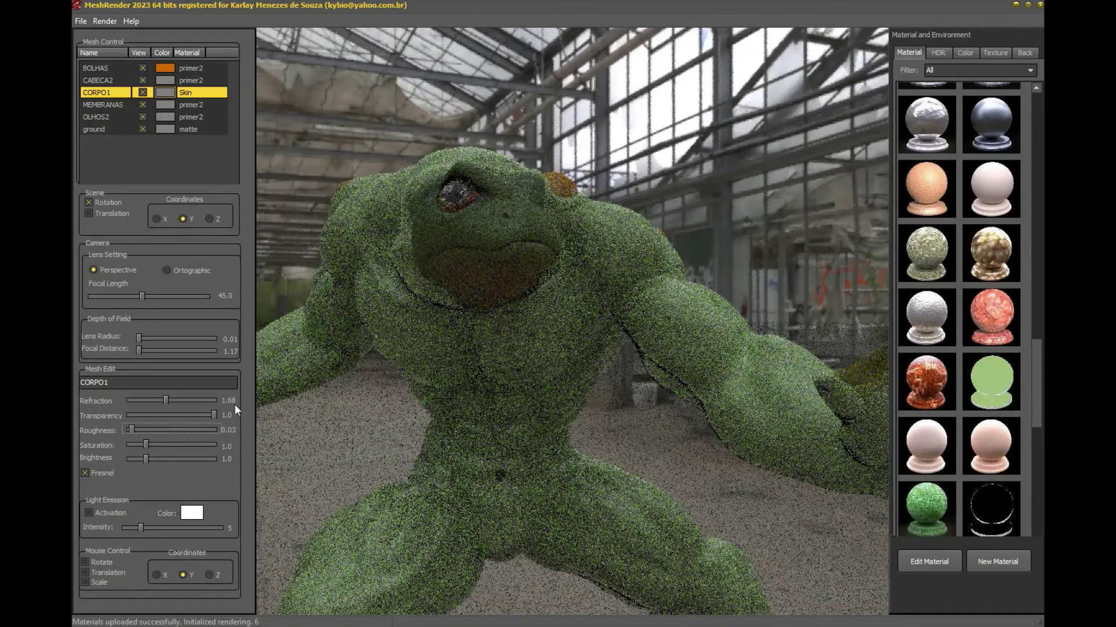
- Try the glass-door room, white showroom and cloudy field HDRs, and settle on the dark-ceilinged hall with bright lamps
left_click(938, 52)
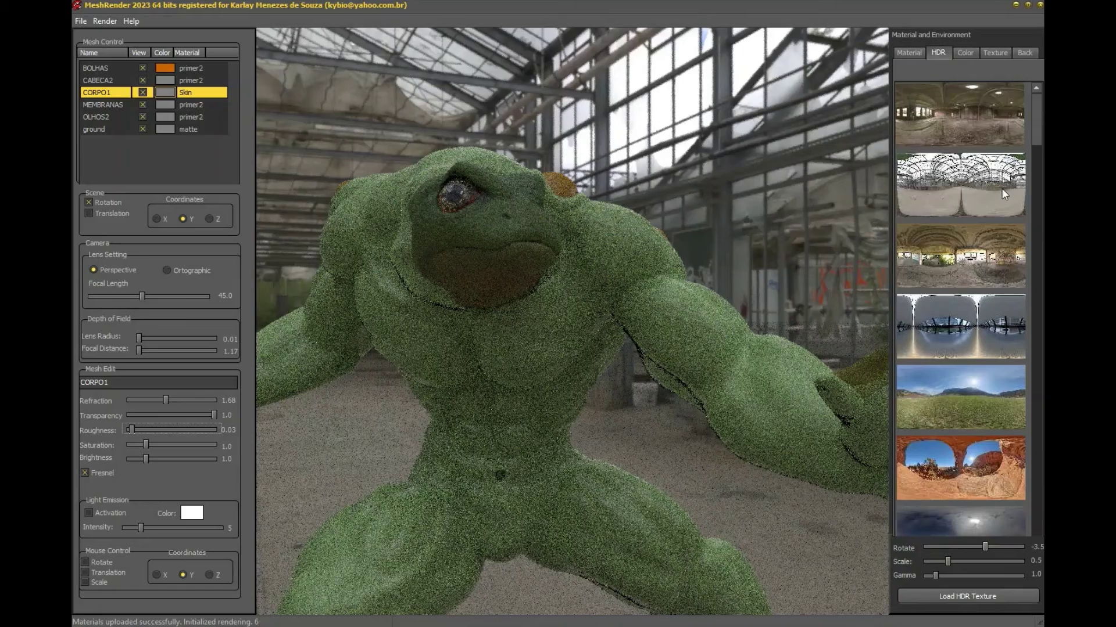
left_click_drag(1037, 130, 1037, 232)
left_click(1010, 212)
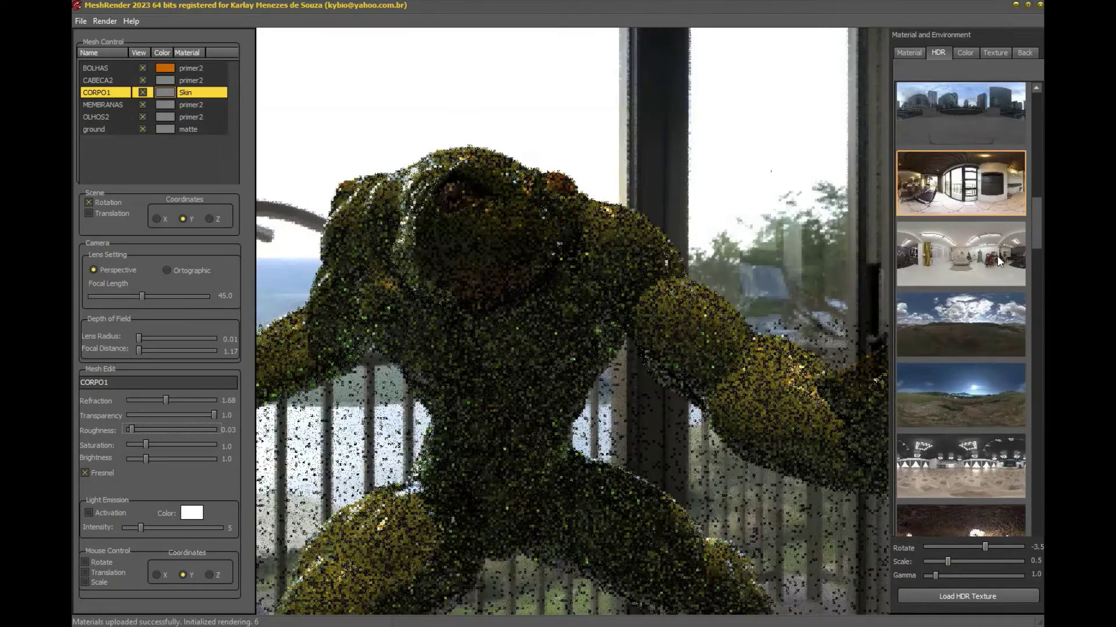
left_click(997, 257)
left_click(993, 314)
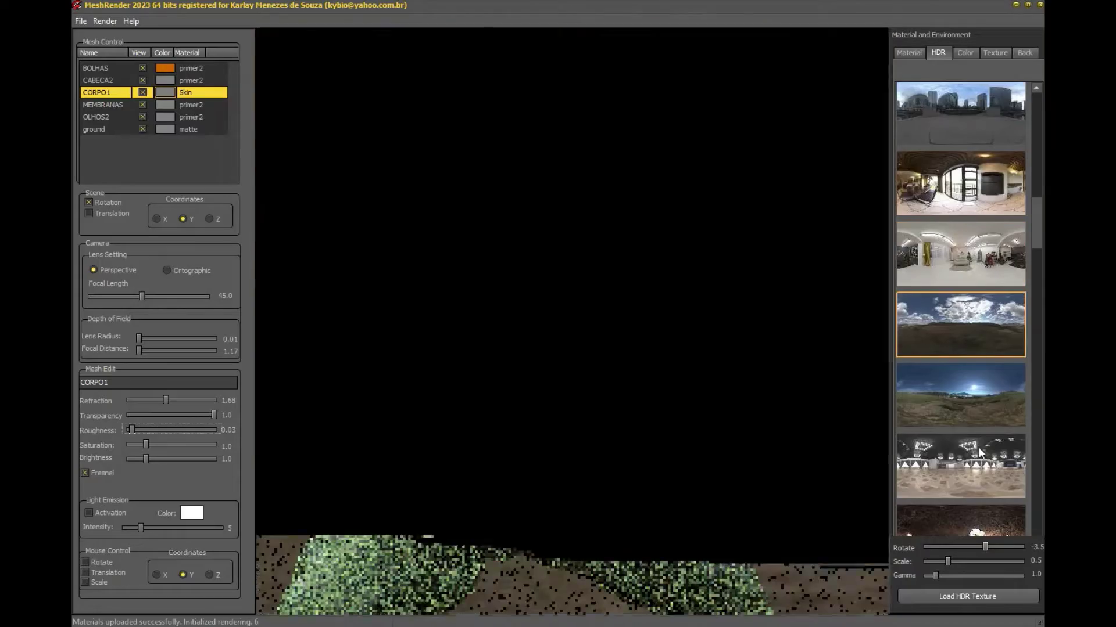
left_click(979, 450)
left_click_drag(1037, 233, 1037, 256)
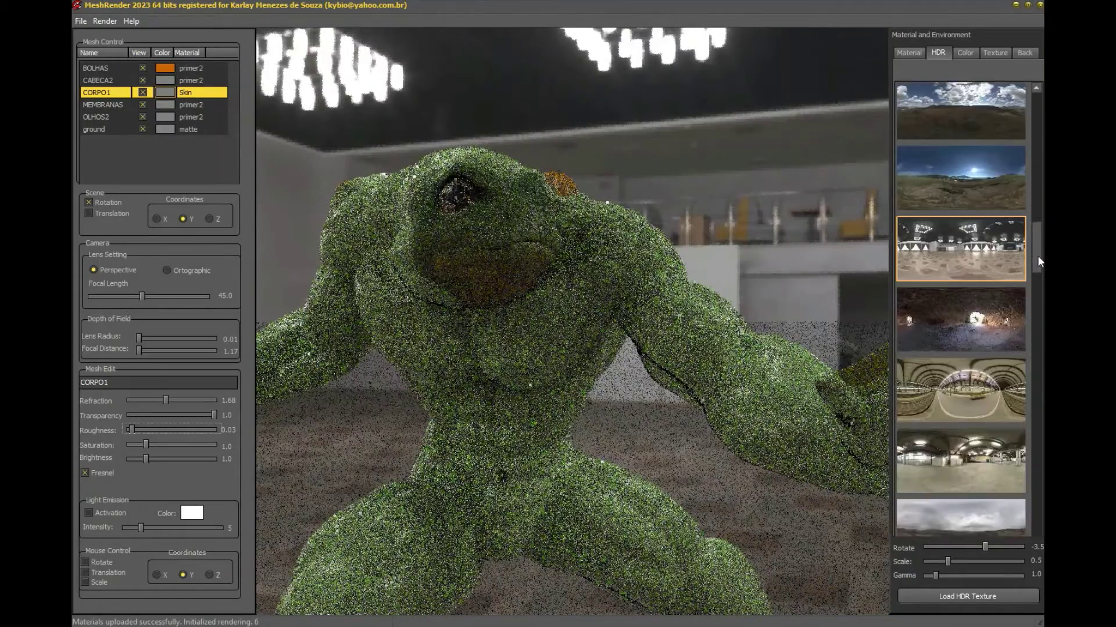
left_click(571, 420)
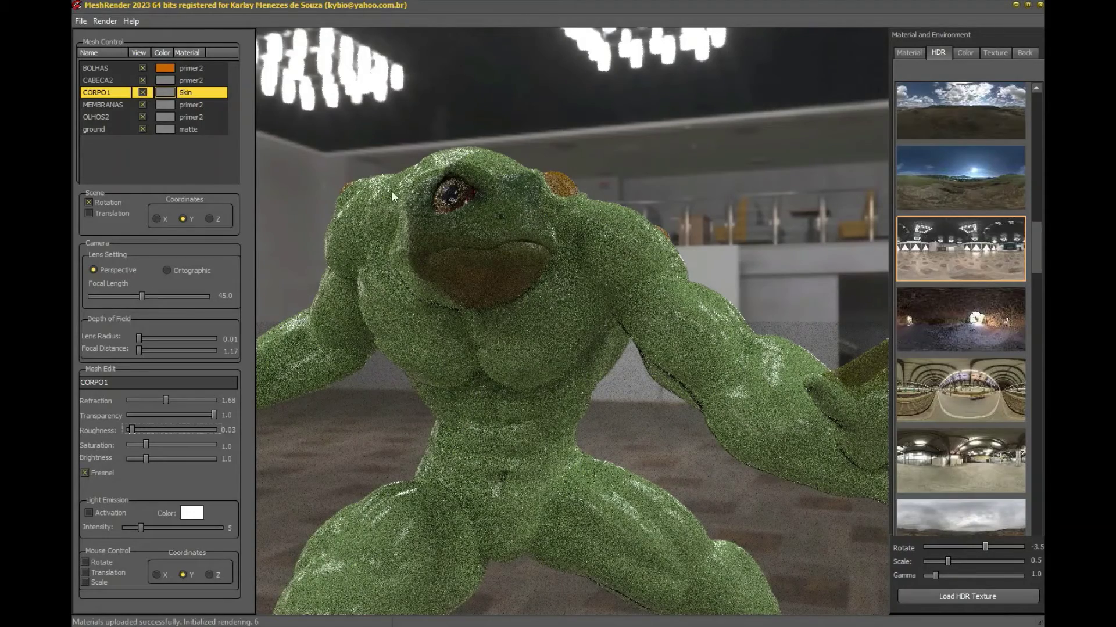
- Hide the CABECA2 and OLHOS2 meshes and select the CORPO1 body mesh for editing
left_click(143, 80)
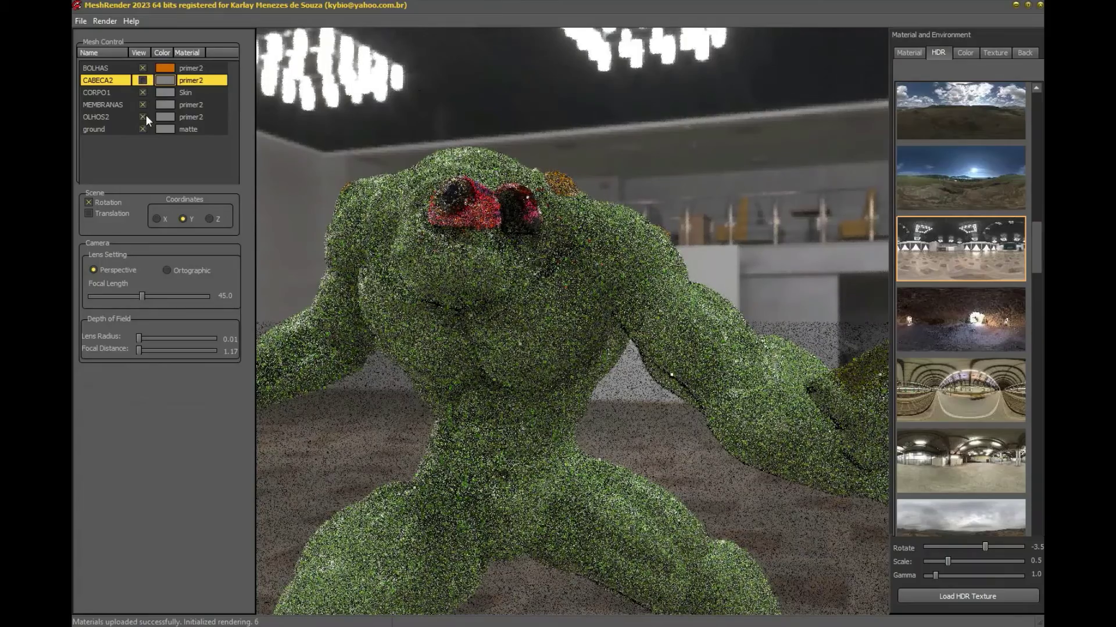
left_click(146, 117)
left_click(111, 92)
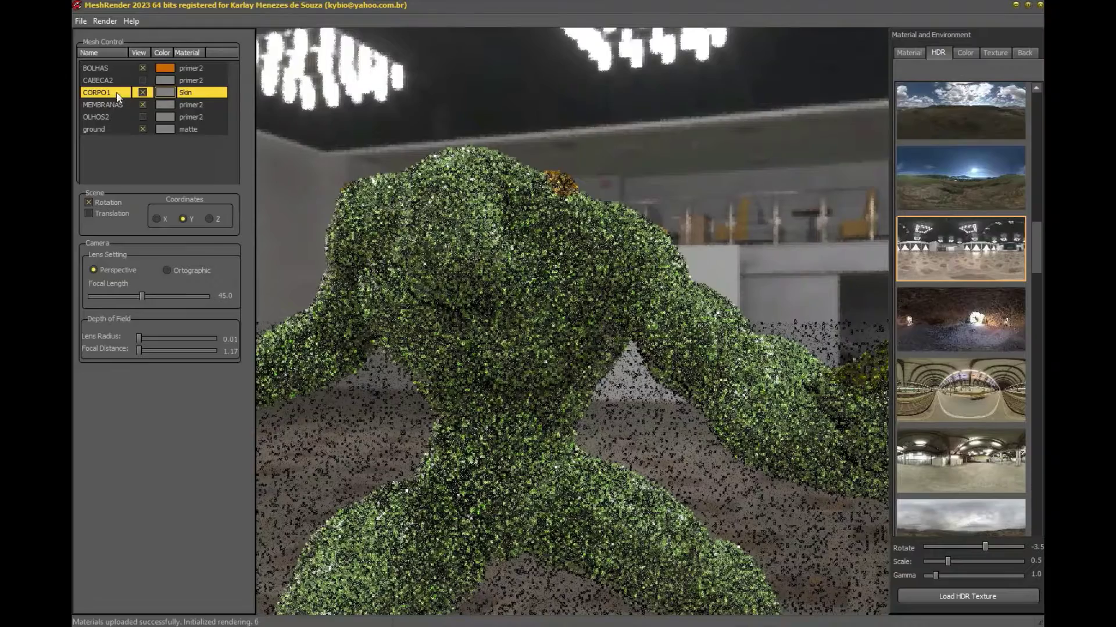
double_click(116, 96)
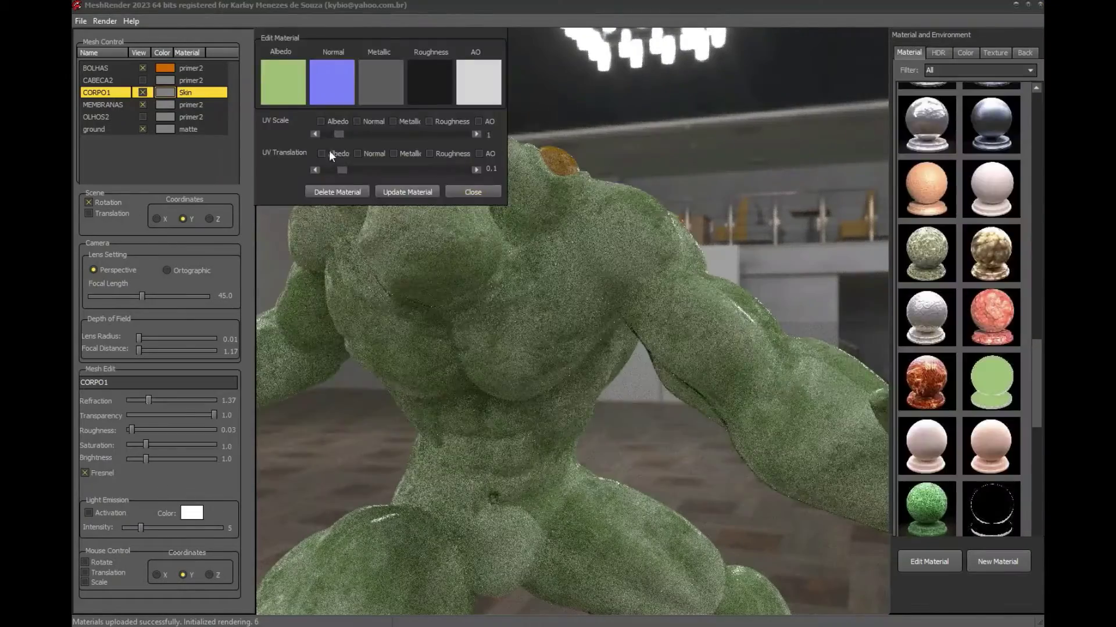
- Load CORPO.png from the SAPO folder as the albedo map of the body's Skin material
left_click(329, 150)
left_click(597, 131)
left_click(952, 483)
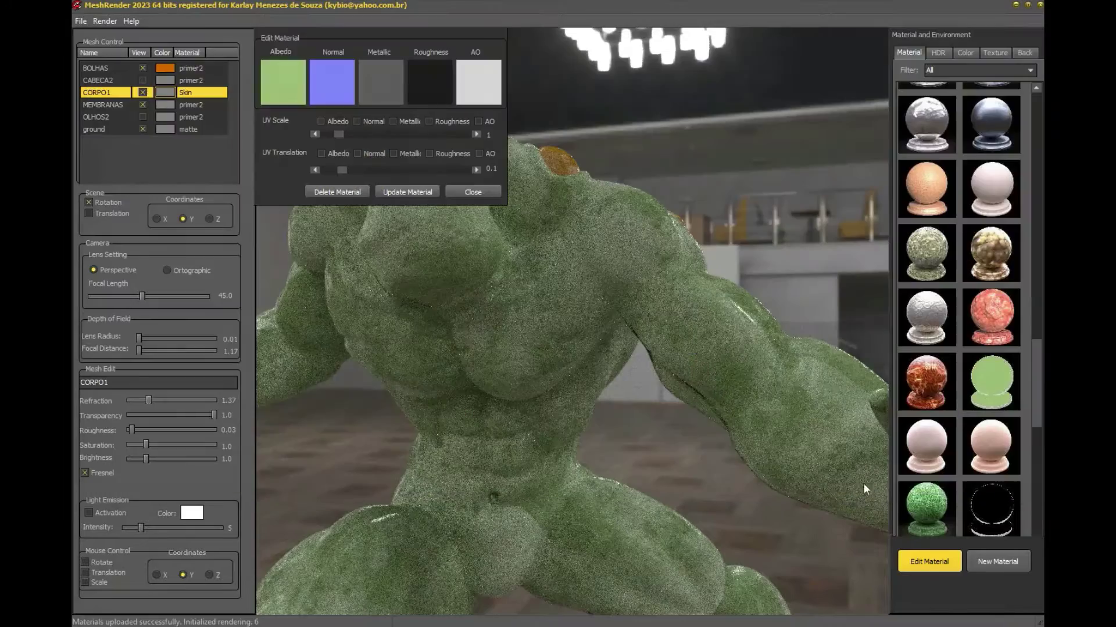
- Load normal5.png as the Skin material's normal map and ao5.png as its AO map
left_click(331, 81)
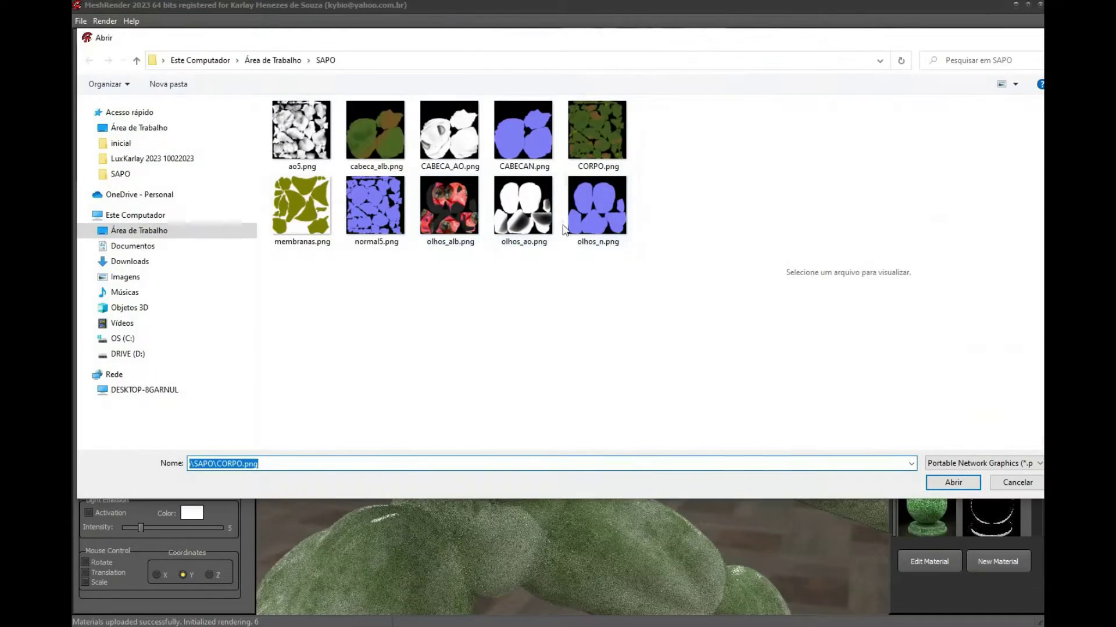
left_click(375, 206)
left_click(948, 481)
left_click(473, 109)
left_click(301, 131)
left_click(952, 483)
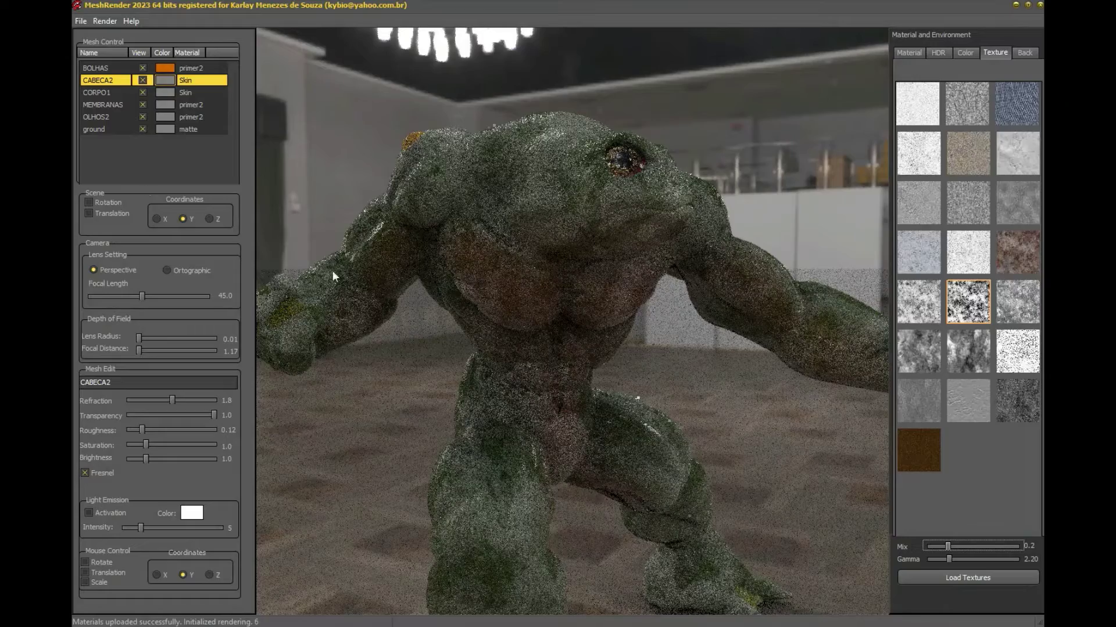
- Turn the frog to a three-quarter view with scene rotation and replace the environment with the train station HDR
left_click(109, 202)
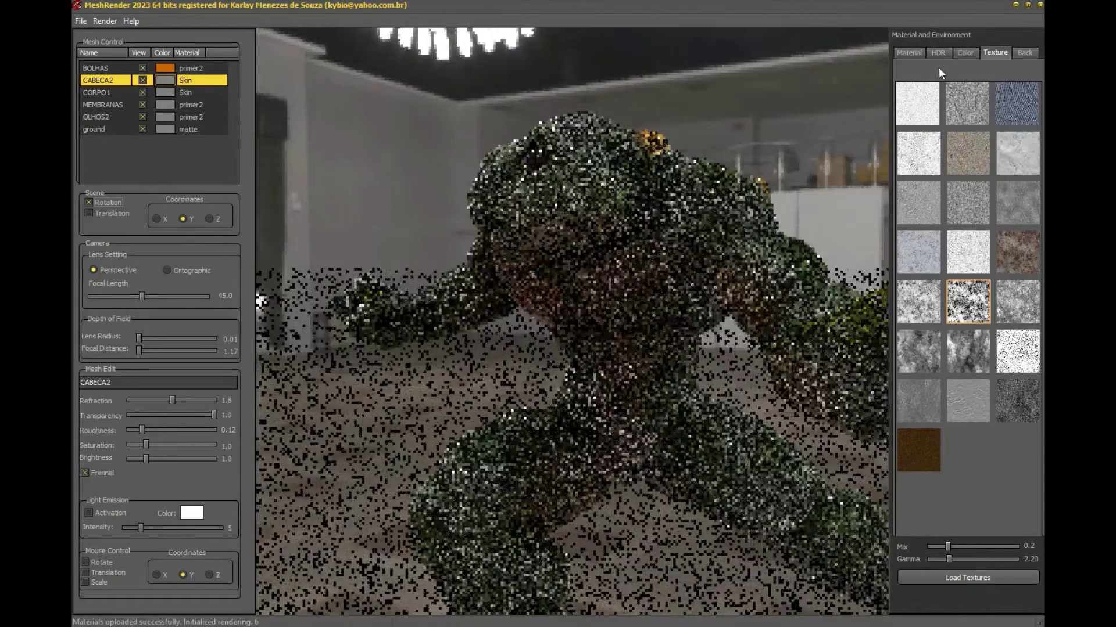
left_click(937, 53)
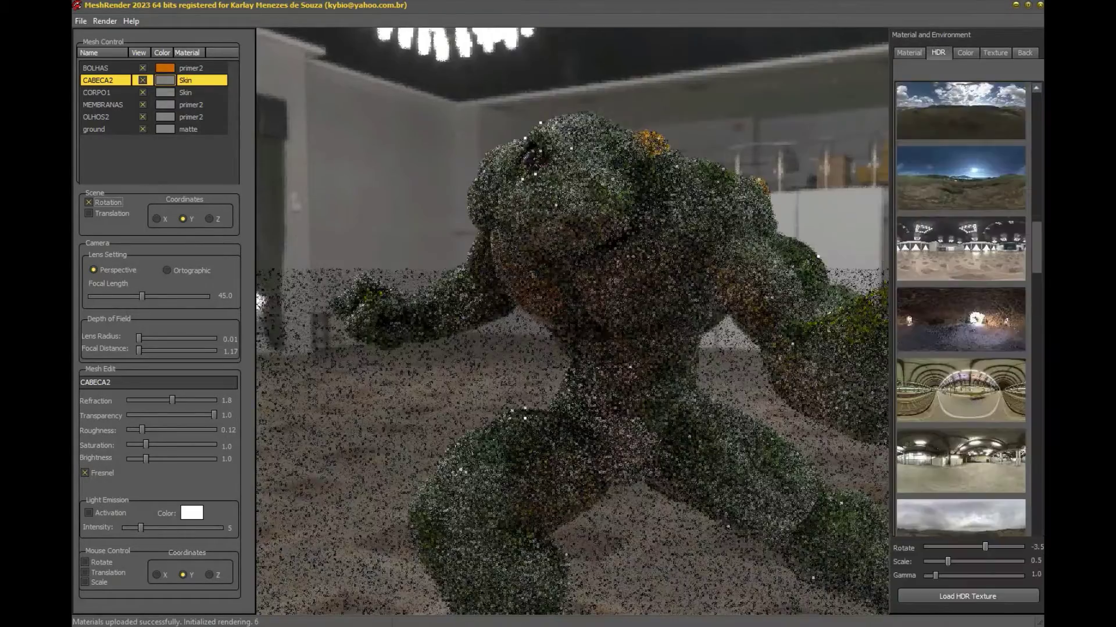
left_click(974, 411)
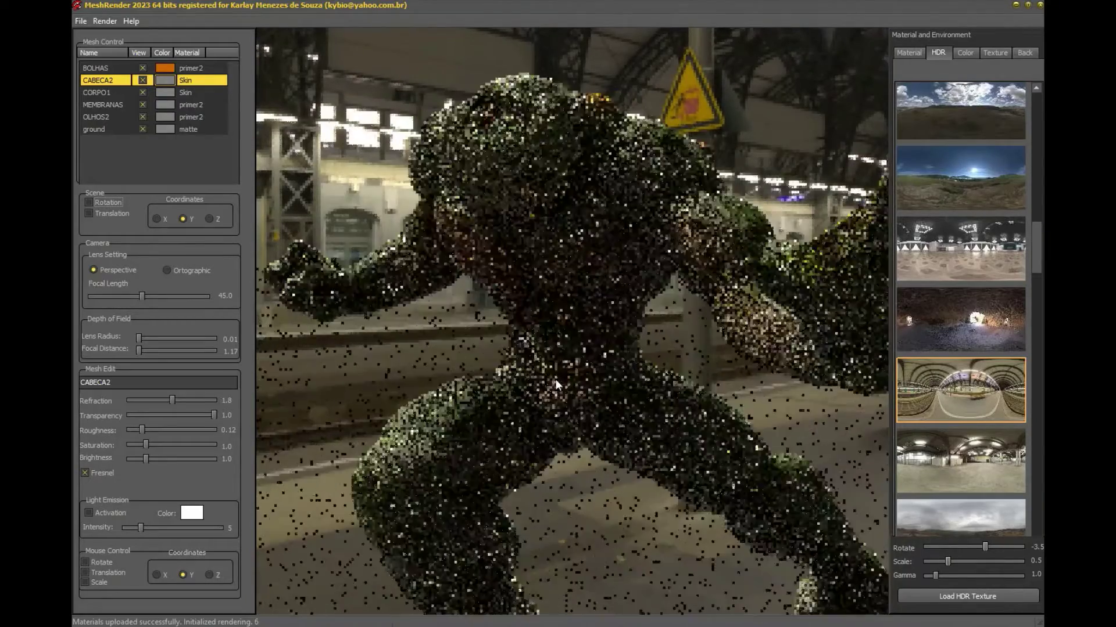
key("space")
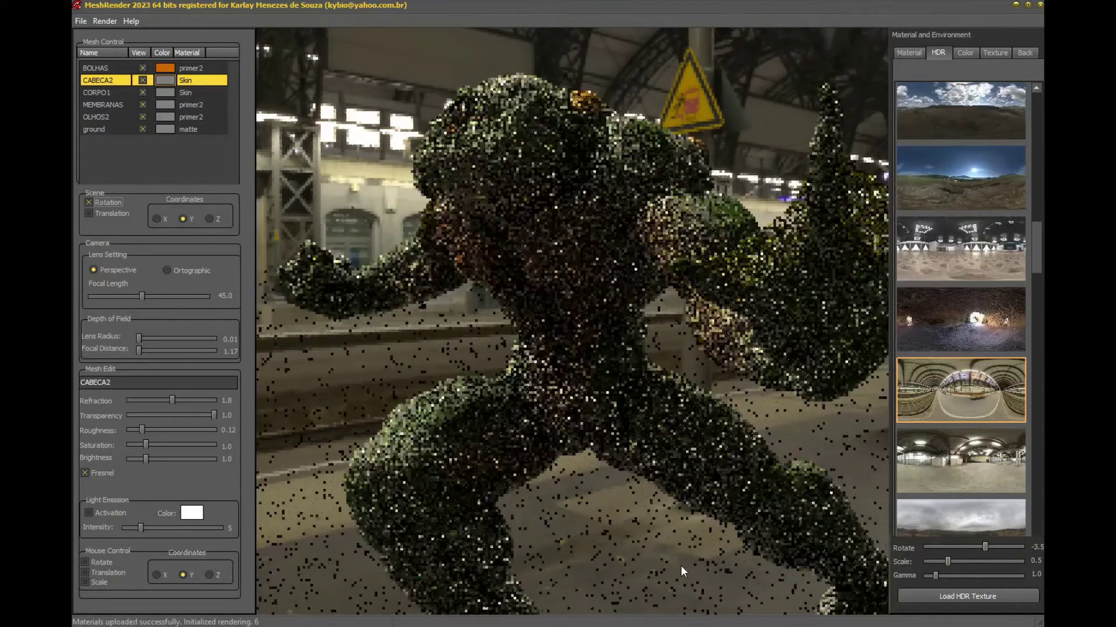
left_click(88, 202)
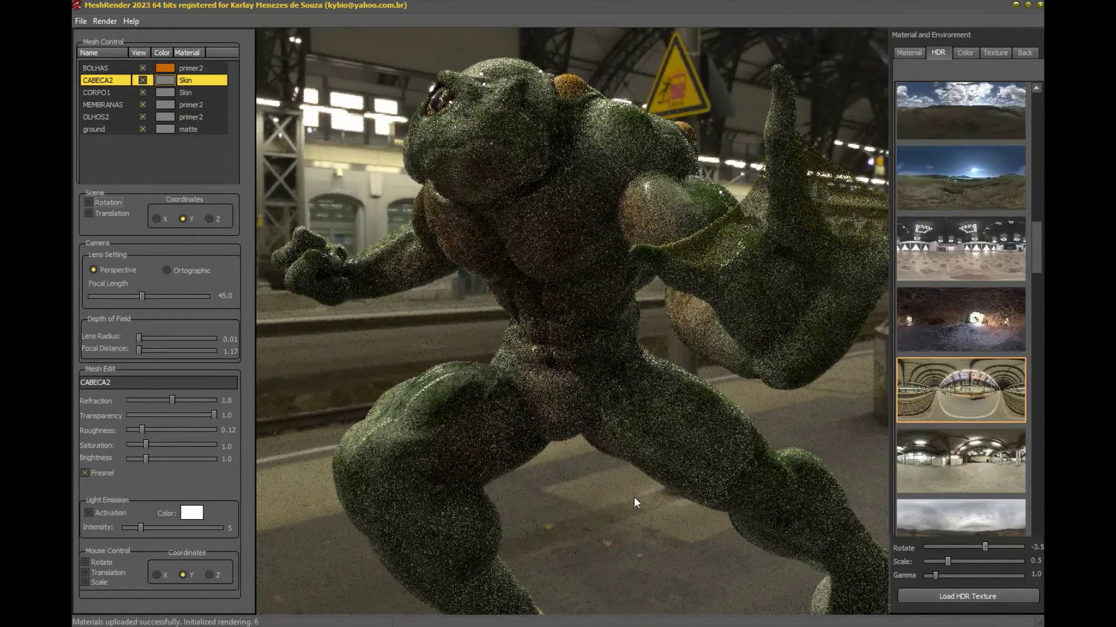
- Configure the render with the PATHCPU engine and a maximum time of 5 minutes
left_click(124, 36)
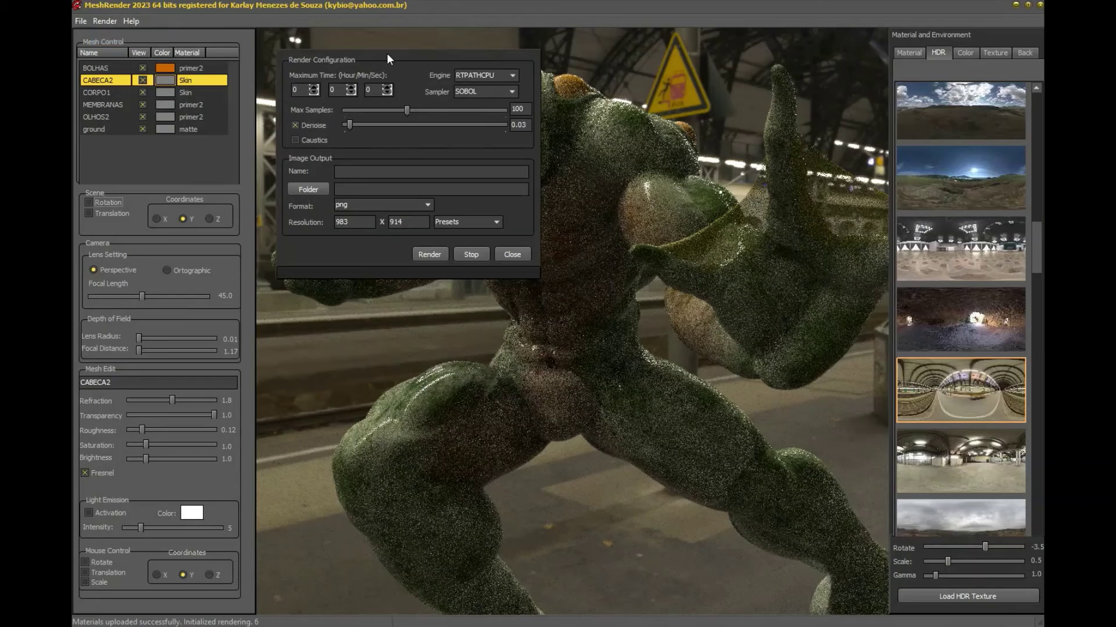
left_click_drag(387, 58, 193, 203)
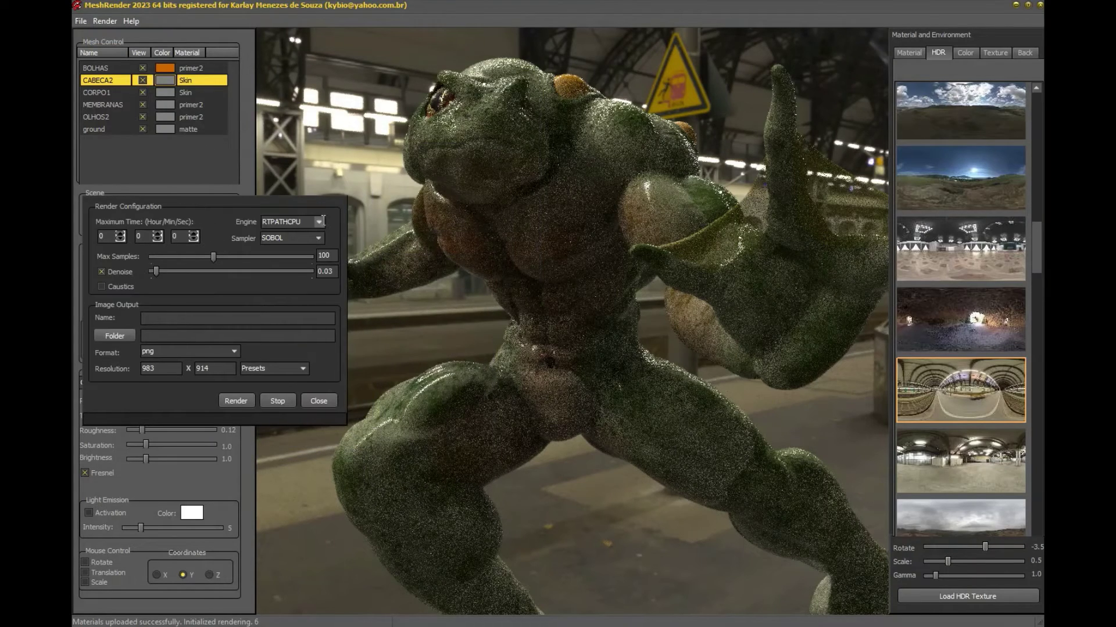
left_click(319, 222)
left_click(302, 235)
left_click(157, 235)
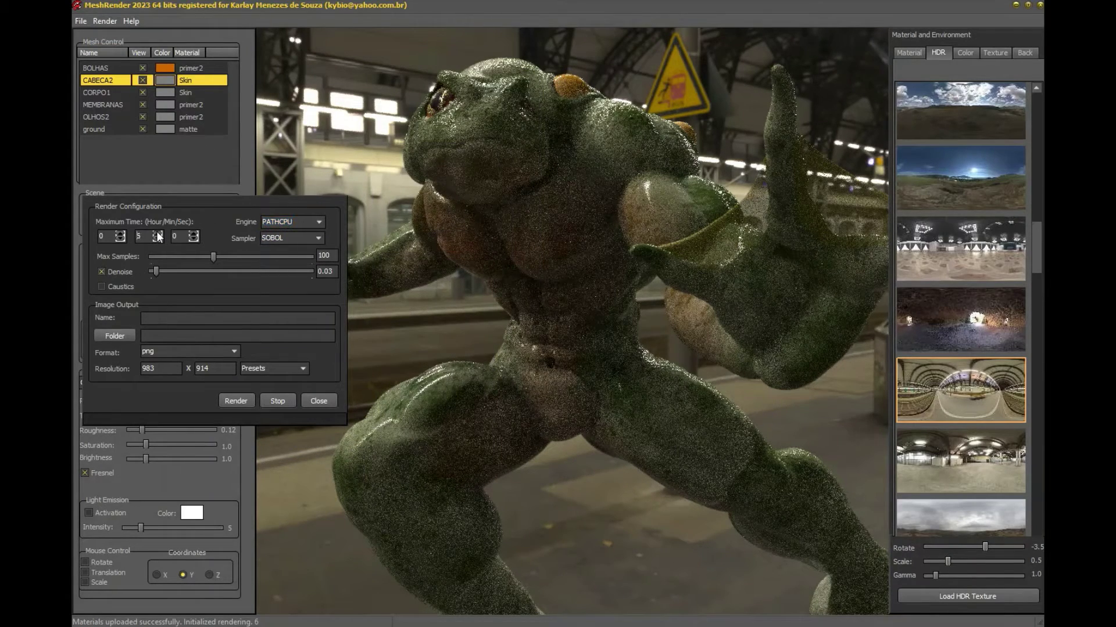